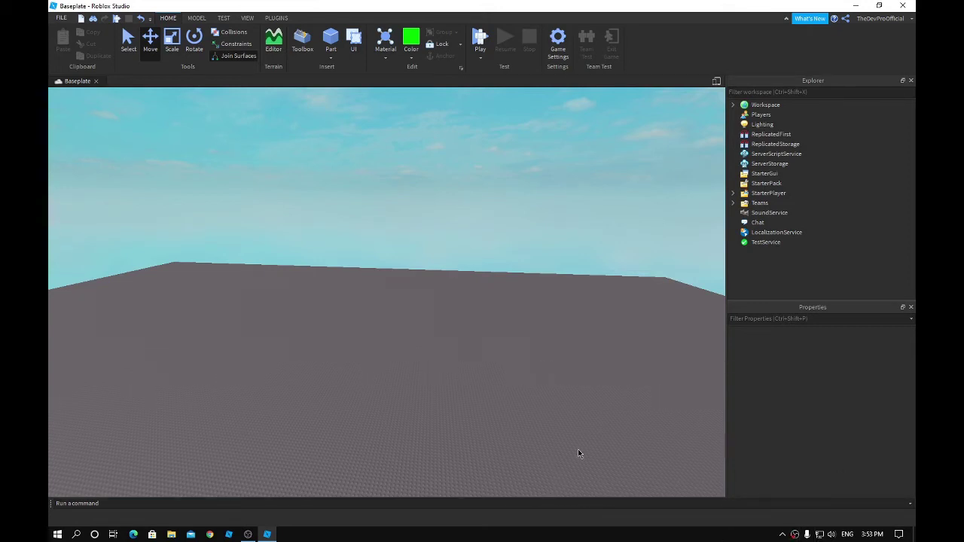
Step: Add a ScreenGui under StarterGui and insert a Frame inside it
{"action": "right_click_drag", "start_coordinate": [488, 351], "coordinate": [488, 350]}
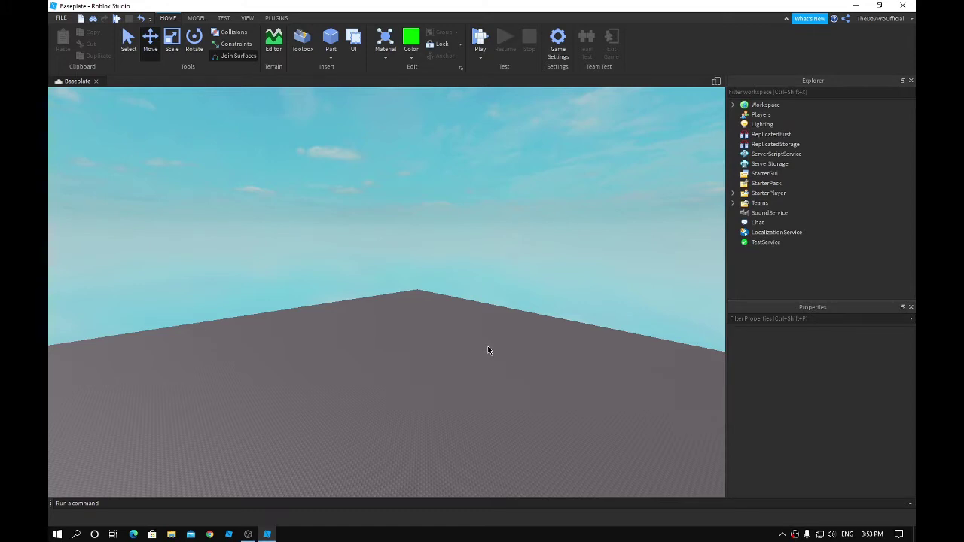
{"action": "right_click_drag", "start_coordinate": [466, 327], "coordinate": [461, 318]}
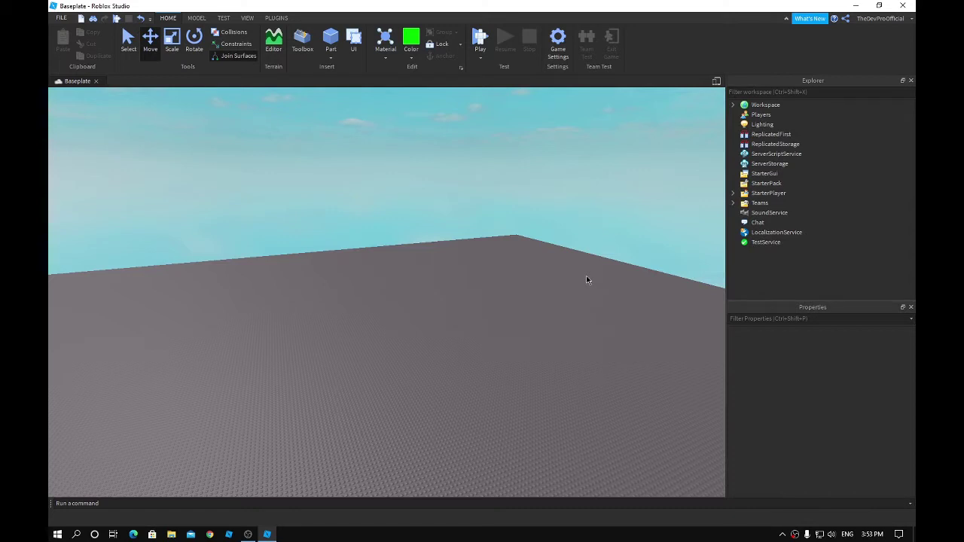
{"action": "scroll", "coordinate": [556, 276], "scroll_direction": "down", "scroll_amount": 2}
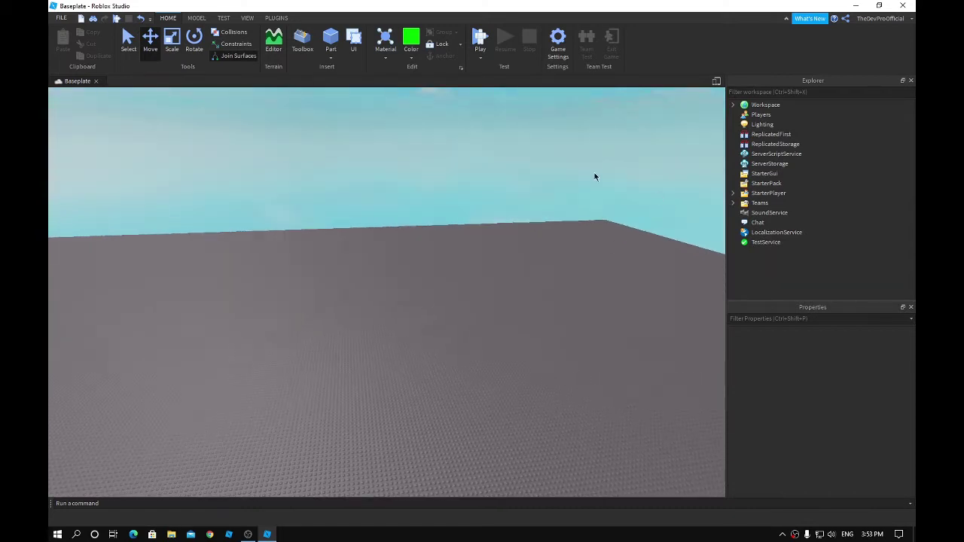
{"action": "left_click", "coordinate": [762, 174]}
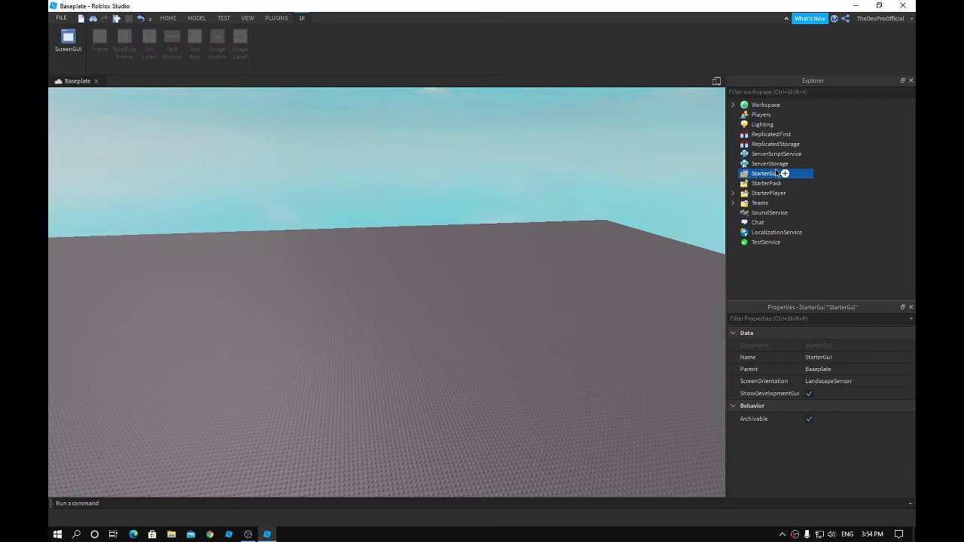
{"action": "left_click", "coordinate": [785, 174]}
{"action": "left_click", "coordinate": [761, 220]}
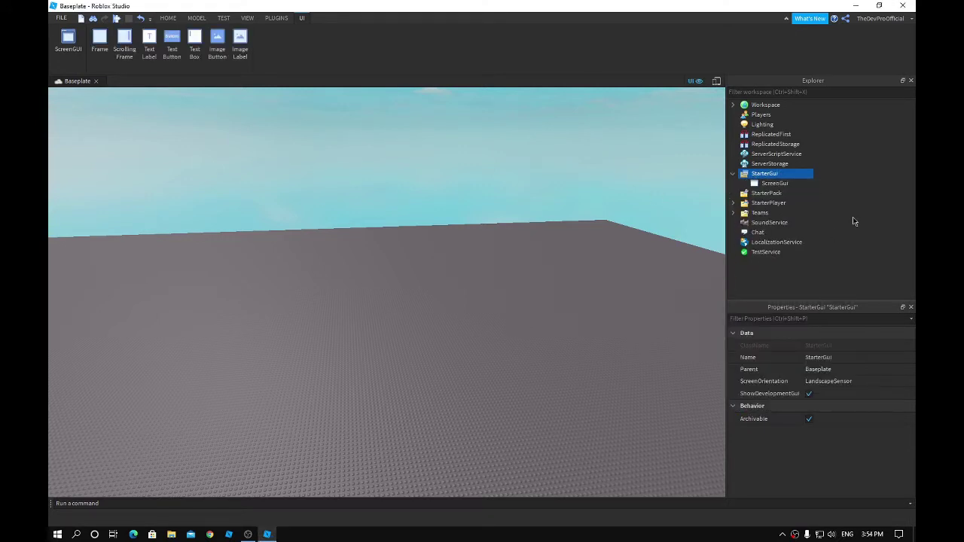
{"action": "left_click", "coordinate": [795, 184]}
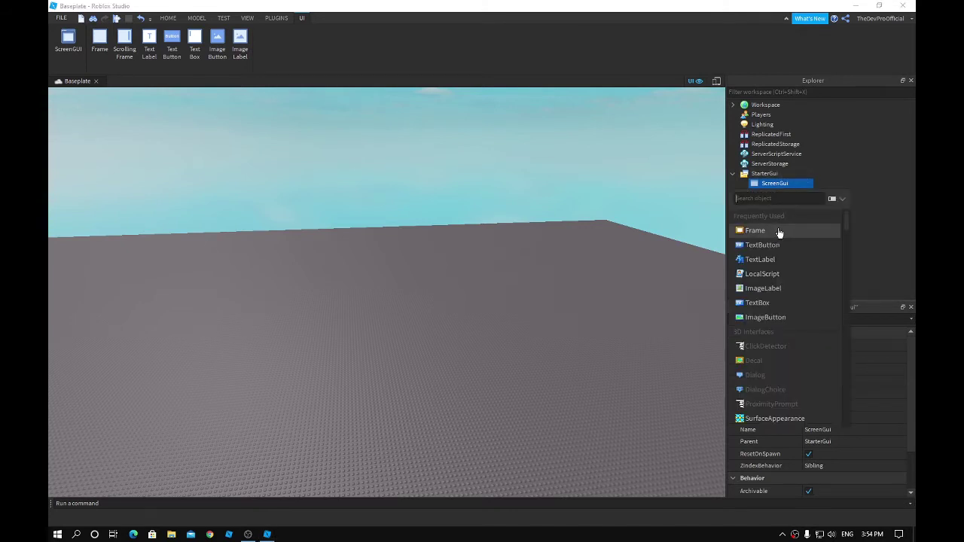
{"action": "left_click", "coordinate": [776, 235]}
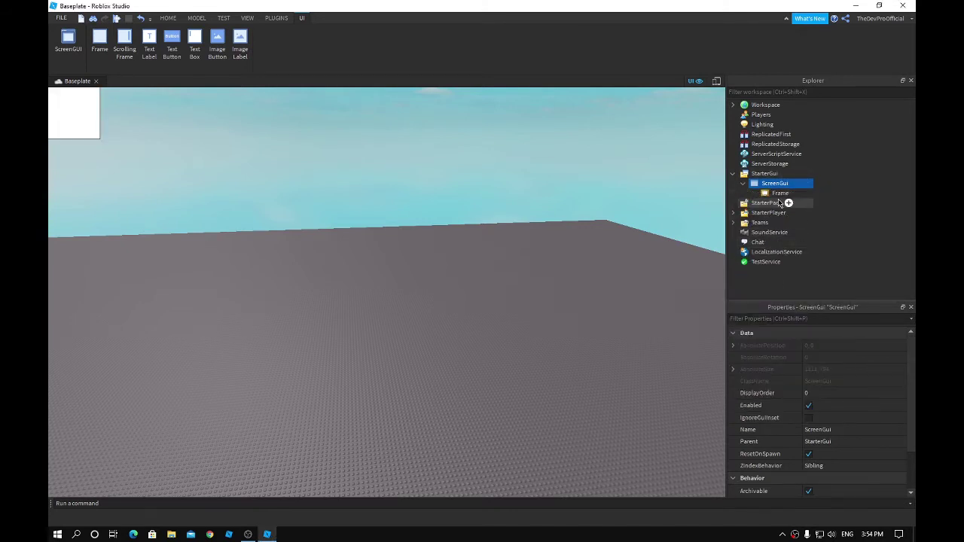
Step: Set the Frame's BackgroundTransparency to 1 and clear the stray properties filter text
{"action": "scroll", "coordinate": [834, 351], "scroll_direction": "down", "scroll_amount": 3}
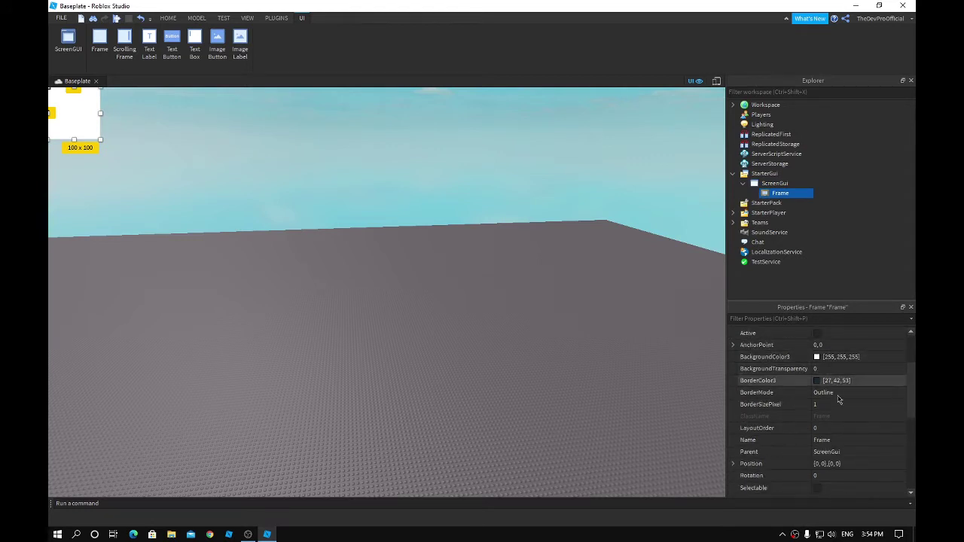
{"action": "left_click", "coordinate": [846, 370]}
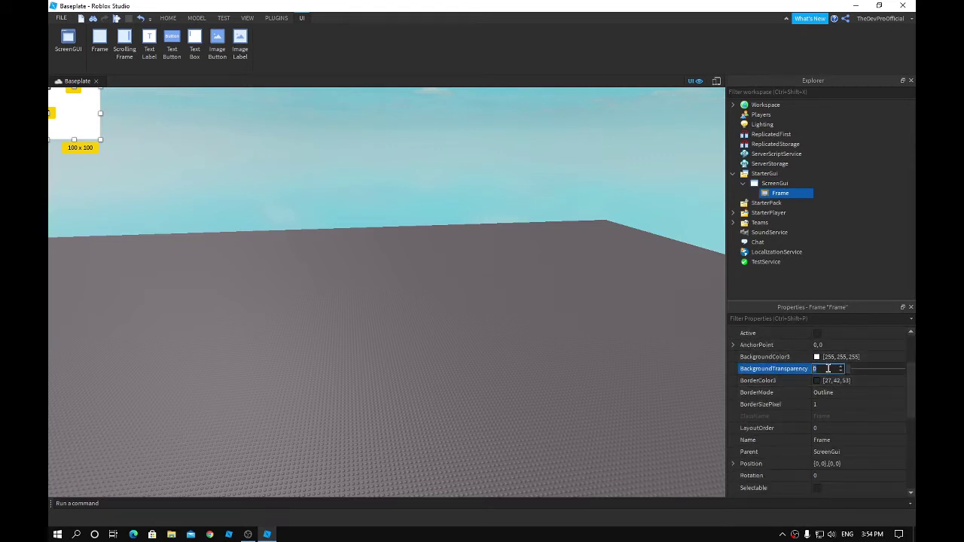
{"action": "type", "text": "1"}
{"action": "key", "text": "Return"}
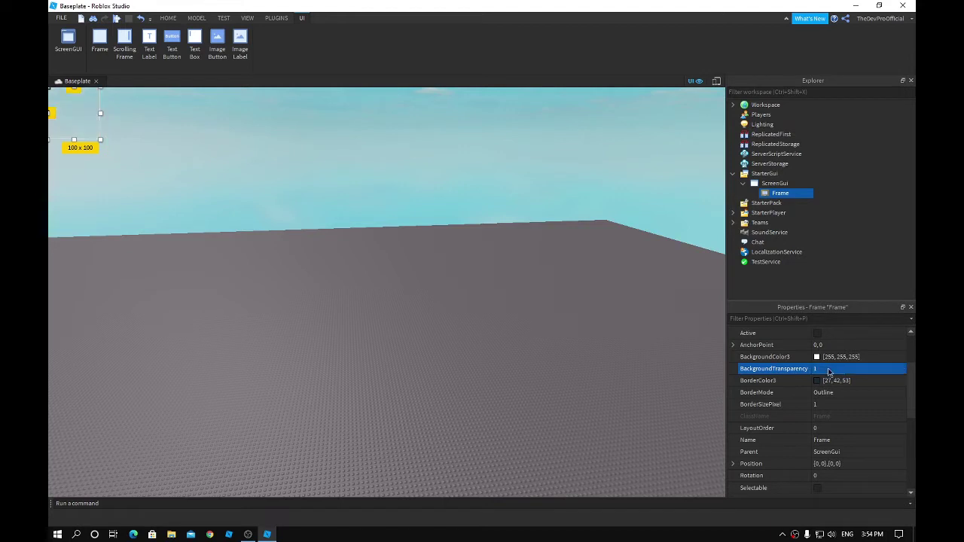
{"action": "type", "text": "WAd"}
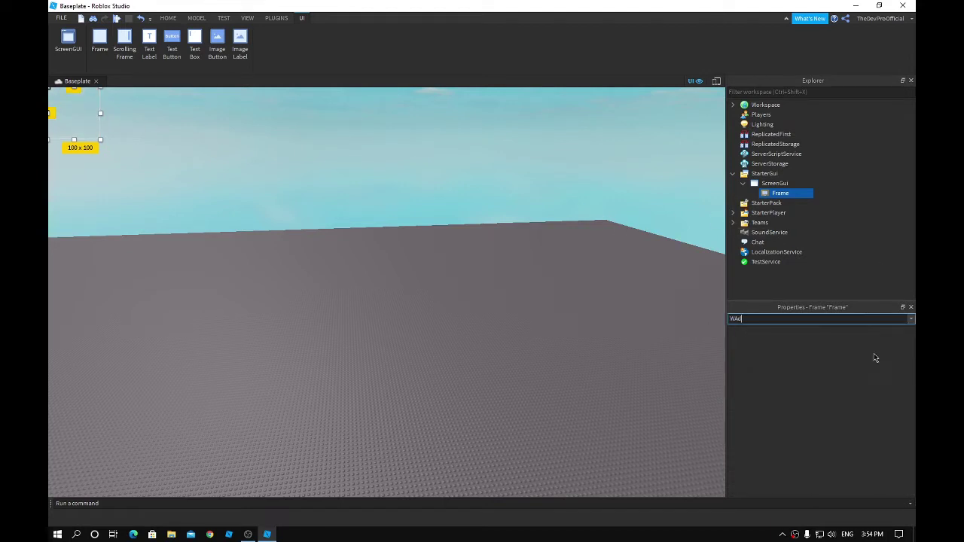
{"action": "left_click", "coordinate": [794, 193]}
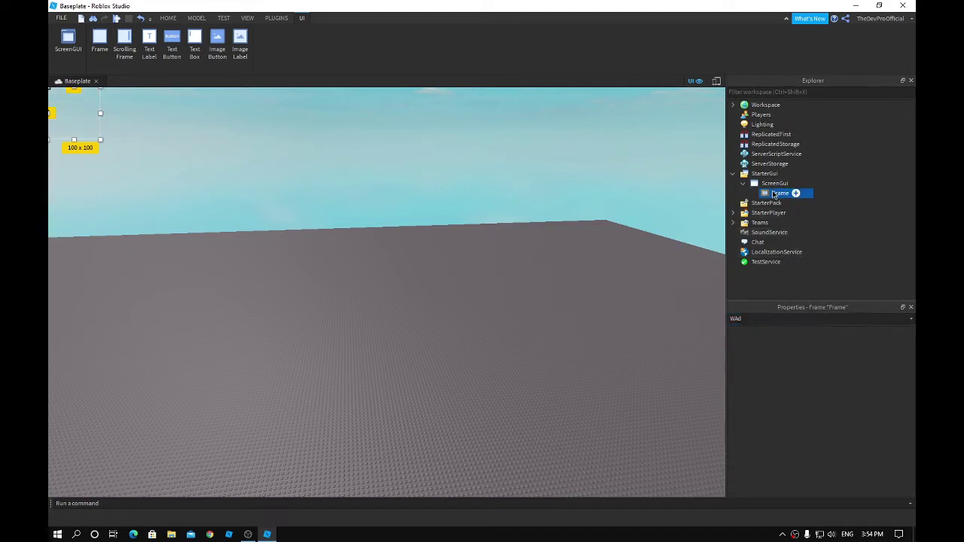
{"action": "left_click", "coordinate": [799, 318]}
{"action": "key", "text": "BackSpace"}
{"action": "key", "text": "BackSpace"}
{"action": "key", "text": "BackSpace"}
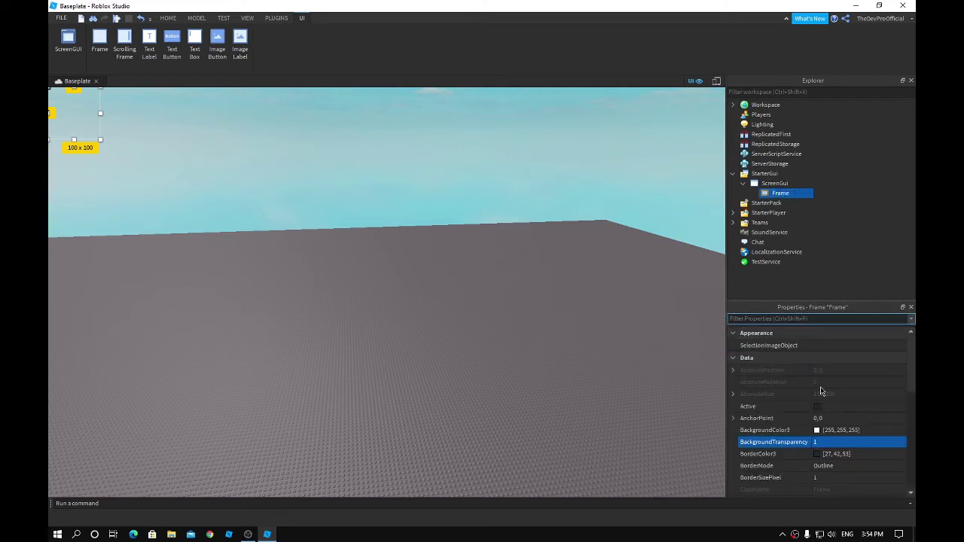
{"action": "scroll", "coordinate": [838, 418], "scroll_direction": "down", "scroll_amount": 5}
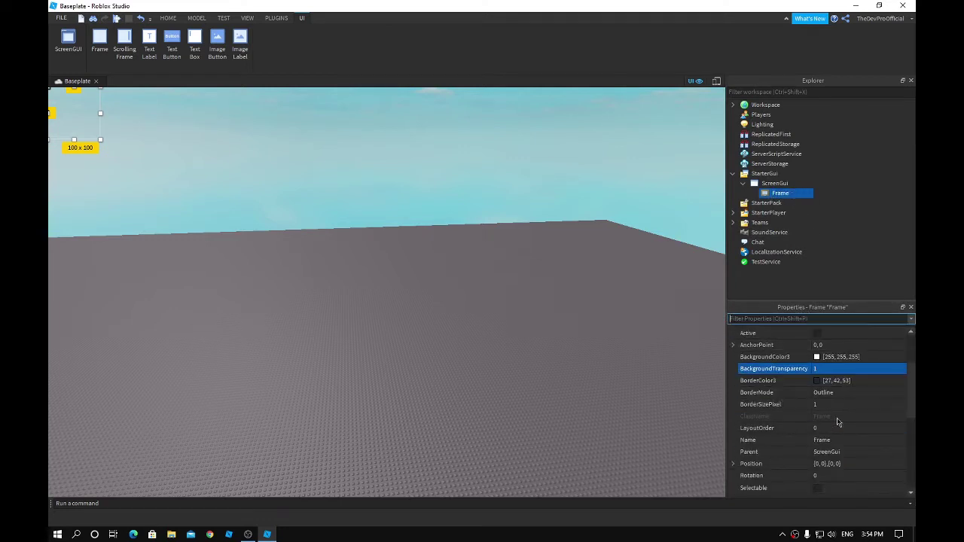
Step: Set the Frame's Size to {1,0},{1,0} and reconfirm BackgroundTransparency 1
{"action": "left_click", "coordinate": [830, 393]}
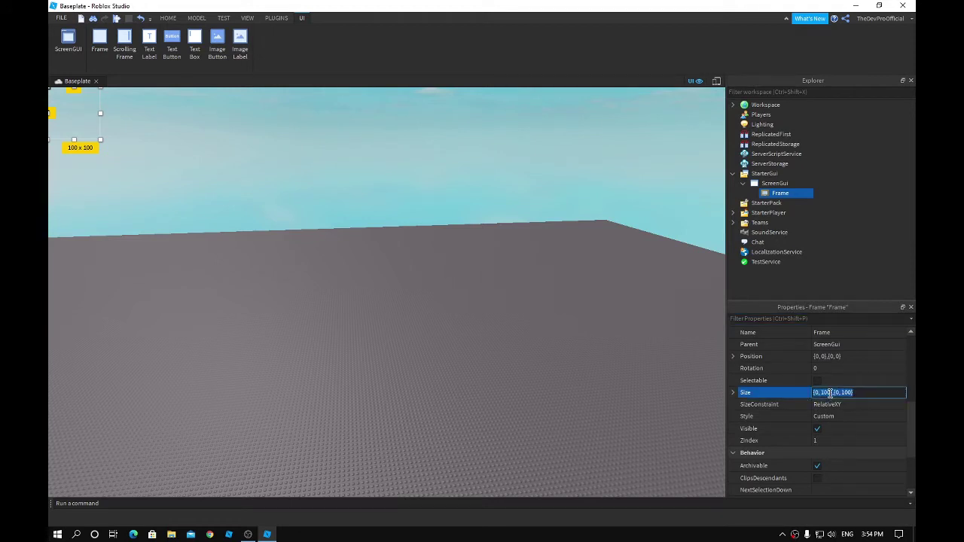
{"action": "type", "text": "1"}
{"action": "key", "text": "Return"}
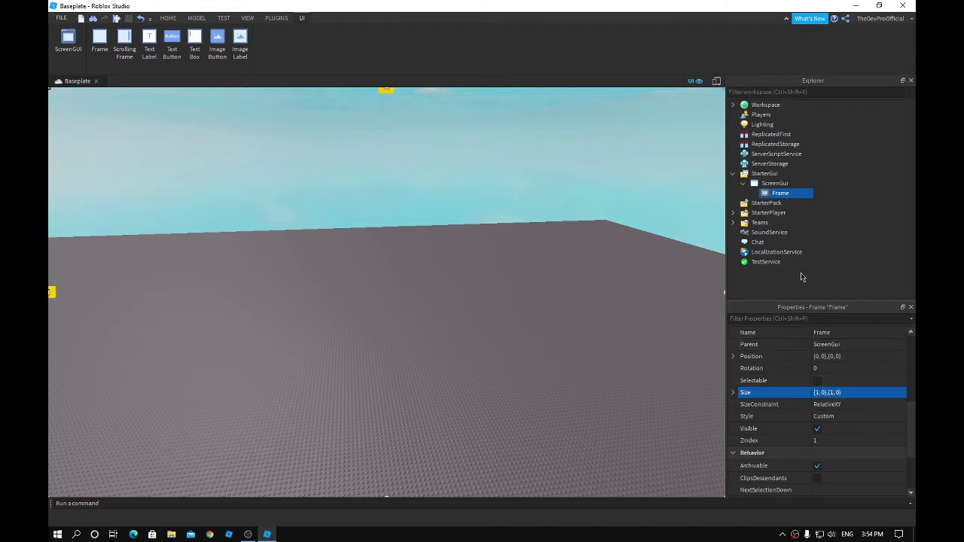
{"action": "scroll", "coordinate": [815, 372], "scroll_direction": "up", "scroll_amount": 3}
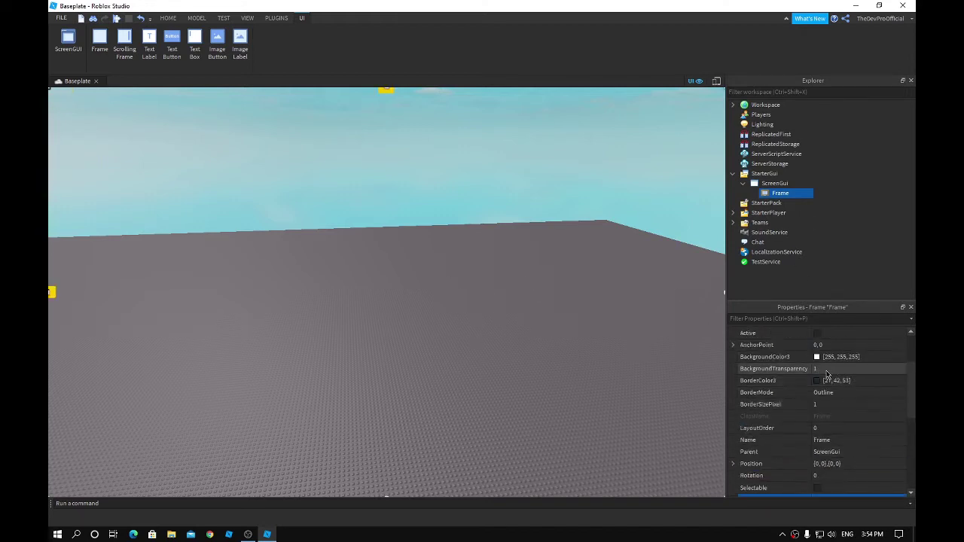
{"action": "left_click", "coordinate": [826, 369]}
{"action": "type", "text": "0"}
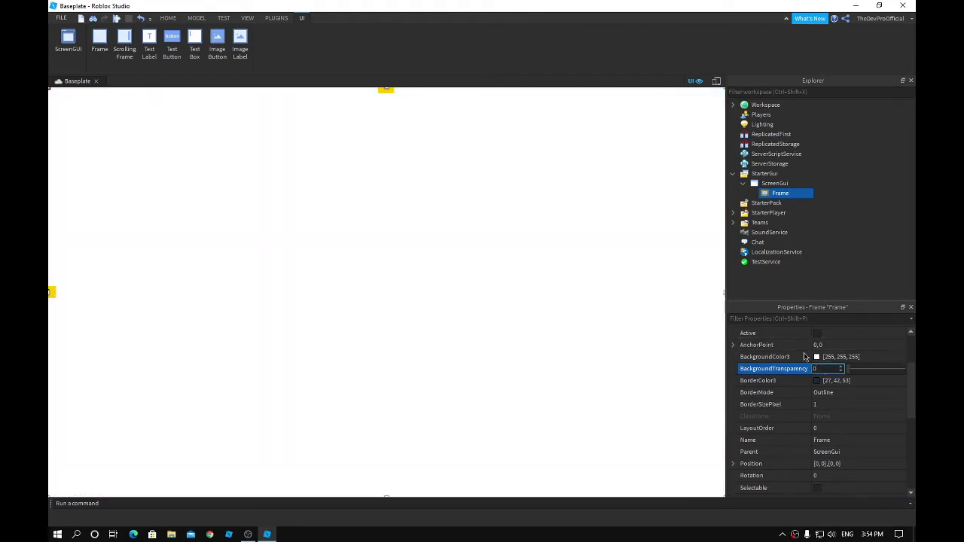
{"action": "key", "text": "BackSpace"}
{"action": "type", "text": "1"}
{"action": "key", "text": "Return"}
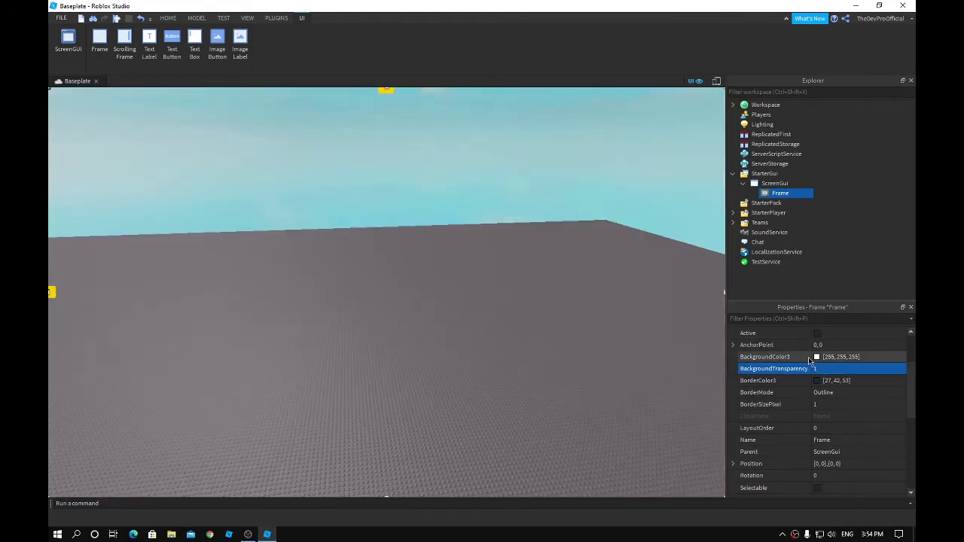
Step: Add a TextButton to the Frame, enlarge it and move it toward the screen centre
{"action": "left_click", "coordinate": [795, 194]}
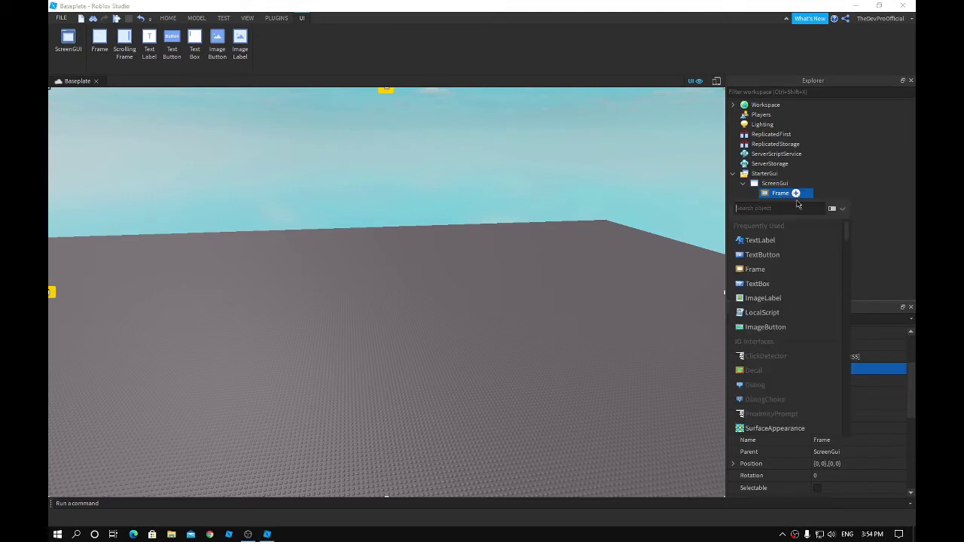
{"action": "left_click", "coordinate": [779, 254]}
{"action": "left_click", "coordinate": [115, 108]}
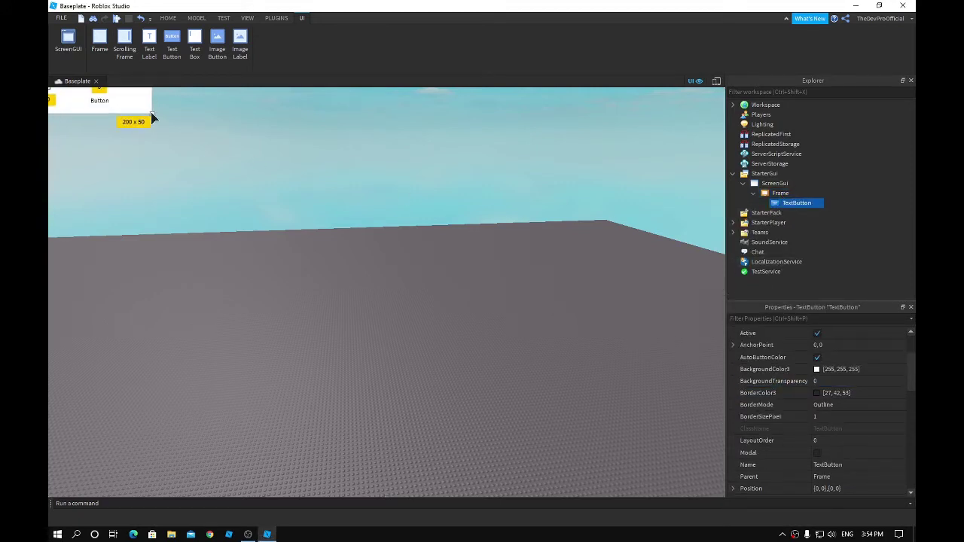
{"action": "left_click_drag", "start_coordinate": [152, 114], "coordinate": [217, 251]}
{"action": "left_click_drag", "start_coordinate": [113, 149], "coordinate": [225, 230]}
Step: Duplicate the button to its right and set both buttons' BorderSizePixel to 0
{"action": "key", "text": "ctrl+d"}
{"action": "left_click_drag", "start_coordinate": [297, 273], "coordinate": [511, 275]}
{"action": "left_click", "coordinate": [276, 270], "text": "shift"}
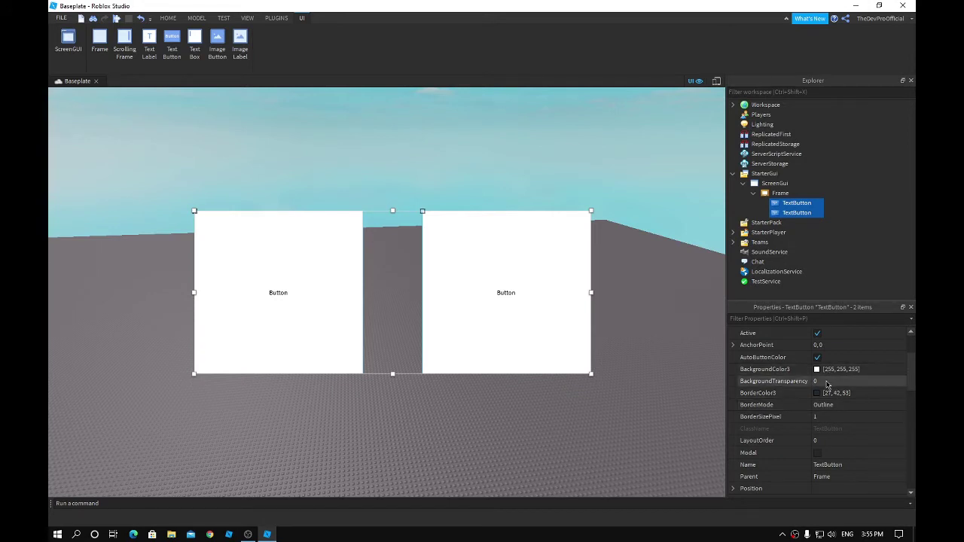
{"action": "left_click", "coordinate": [821, 416]}
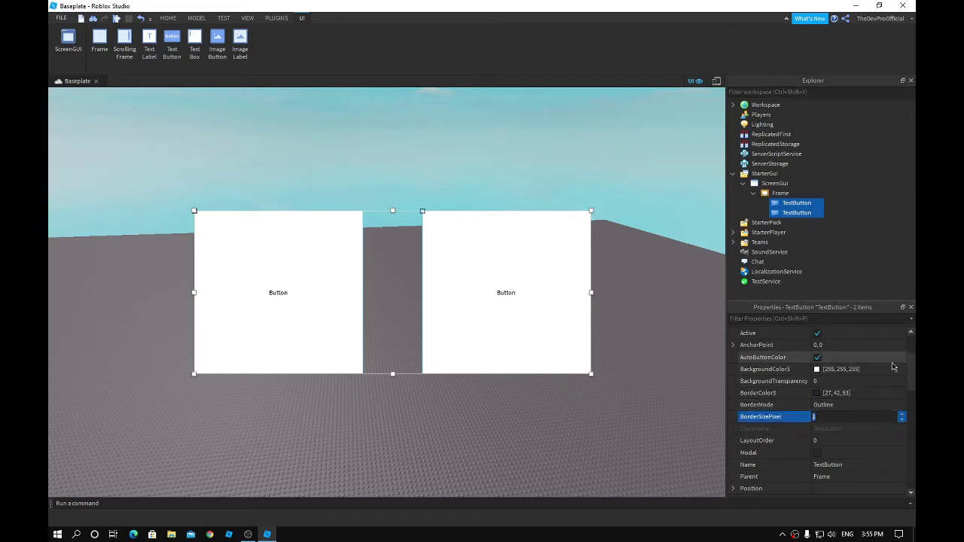
{"action": "key", "text": "Return"}
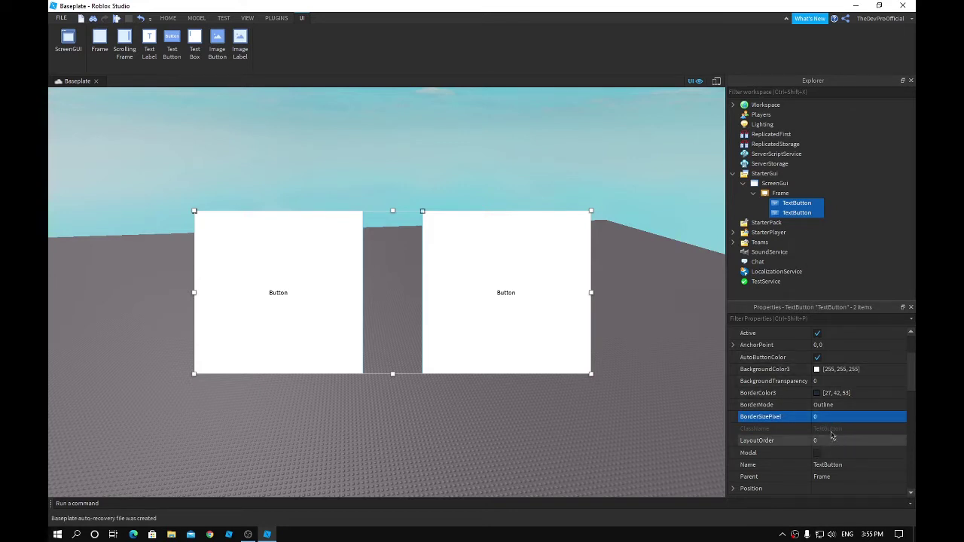
Step: Give the second button a blue [0, 85, 255] background and name it BlueTeam
{"action": "left_click", "coordinate": [791, 203]}
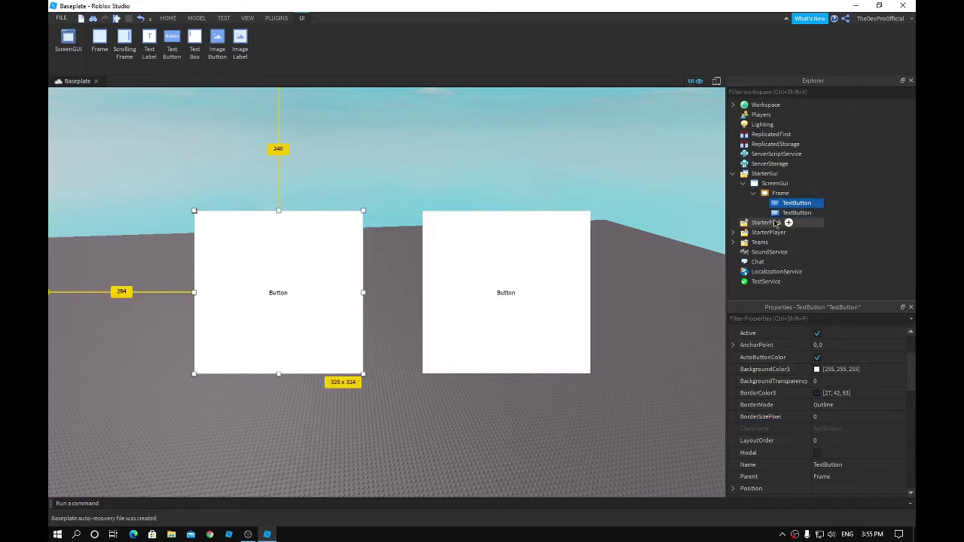
{"action": "left_click", "coordinate": [797, 212]}
{"action": "left_click", "coordinate": [817, 370]}
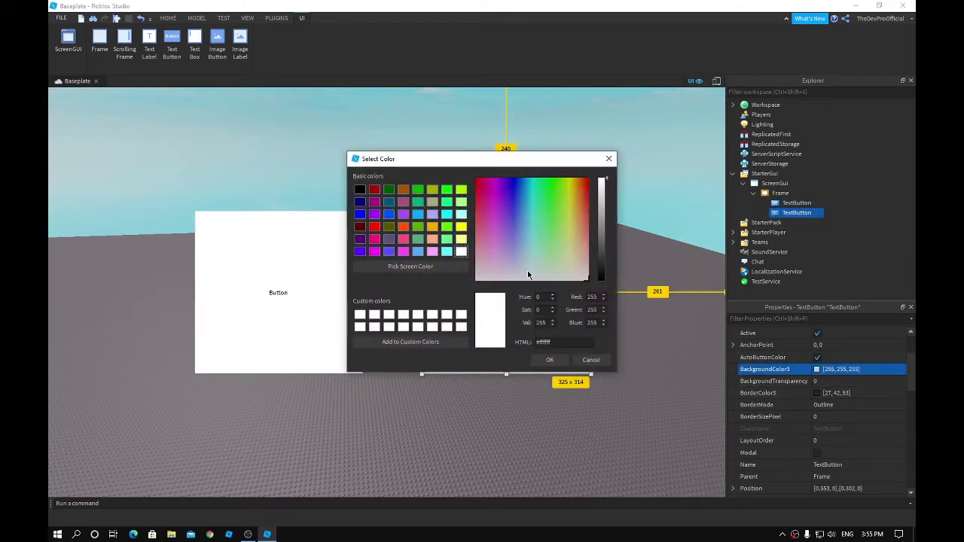
{"action": "left_click", "coordinate": [389, 214]}
{"action": "left_click", "coordinate": [549, 360]}
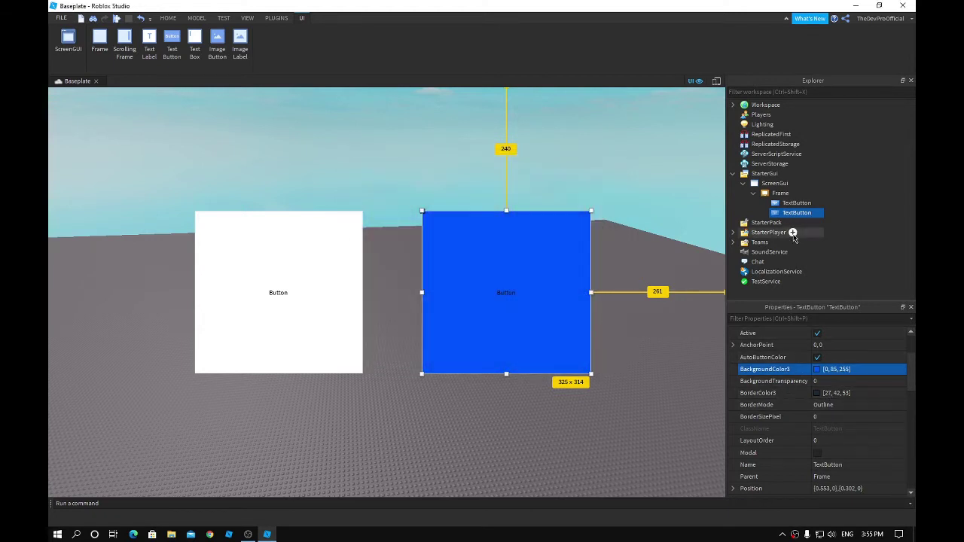
{"action": "left_click", "coordinate": [834, 464]}
{"action": "type", "text": "Blu"}
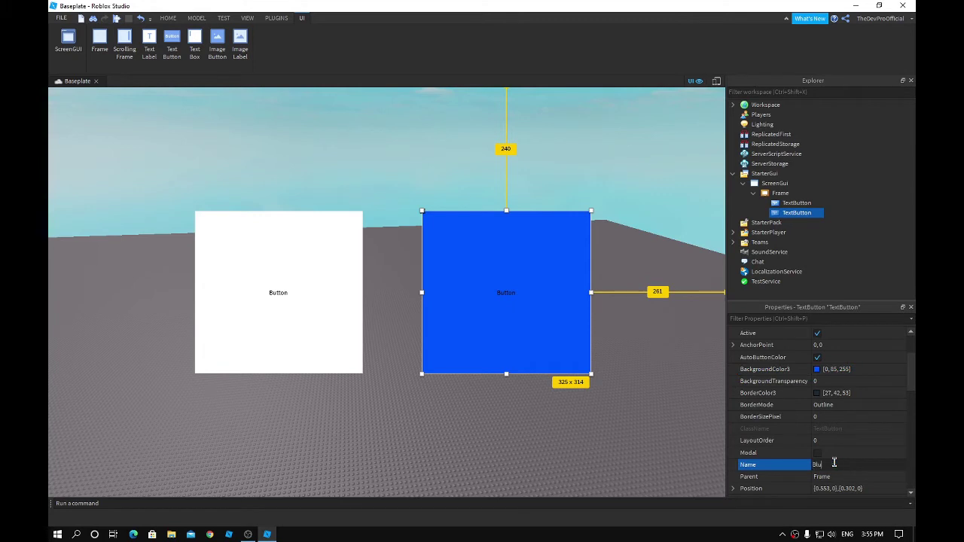
{"action": "type", "text": "eTeam"}
{"action": "key", "text": "Return"}
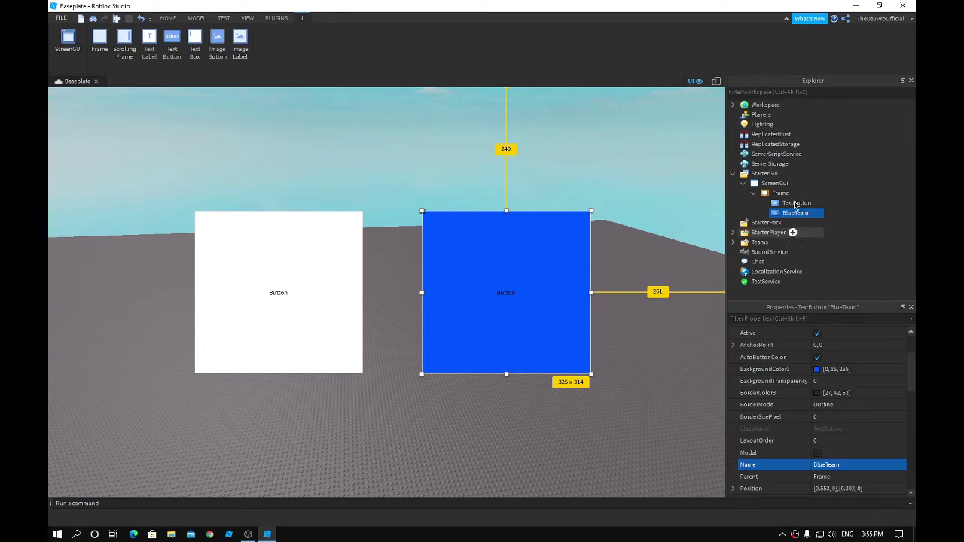
Step: Rename the white button to RedTeam, correcting the lowercase 't'
{"action": "left_click", "coordinate": [798, 202]}
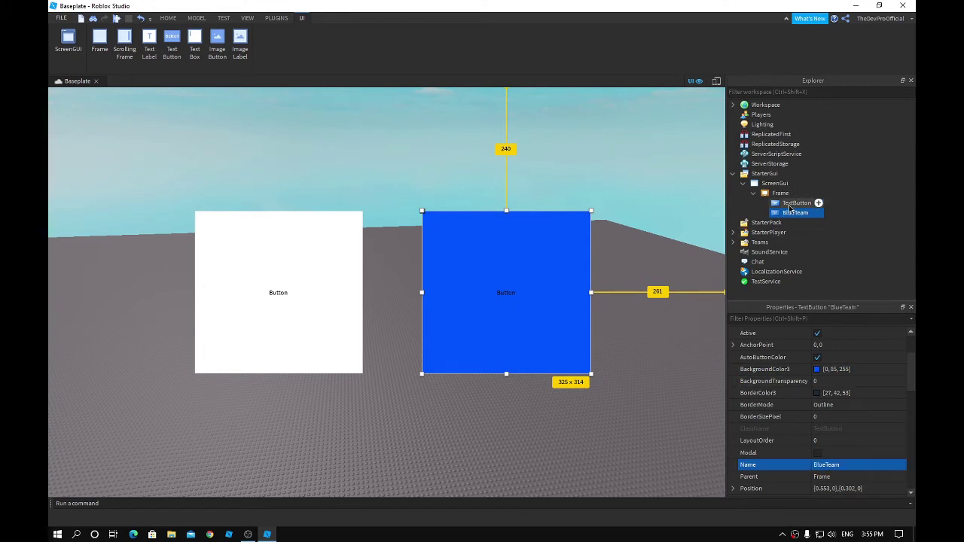
{"action": "left_click", "coordinate": [836, 464]}
{"action": "type", "text": "Redteam"}
{"action": "key", "text": "Return"}
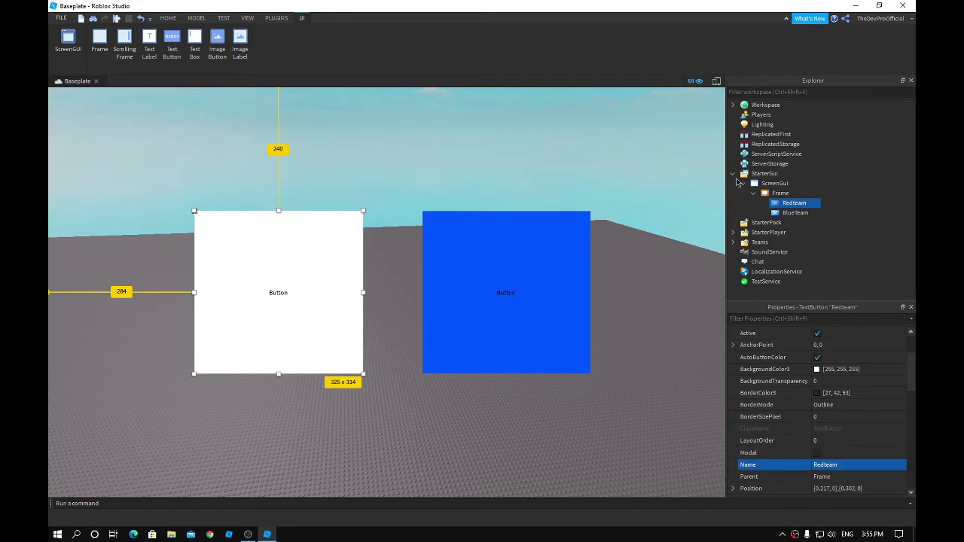
{"action": "left_click", "coordinate": [857, 464]}
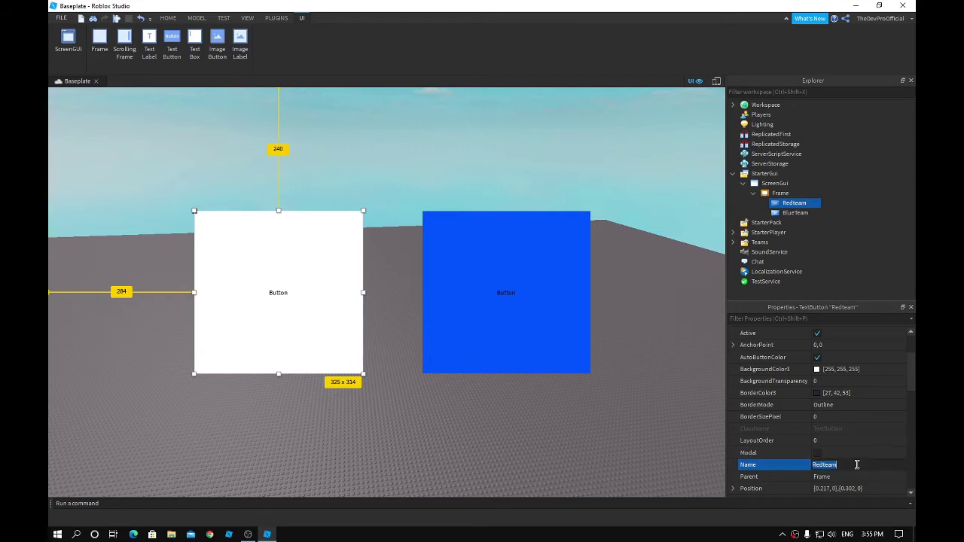
{"action": "left_click", "coordinate": [857, 464]}
{"action": "key", "text": "Delete"}
{"action": "type", "text": "T"}
{"action": "key", "text": "Return"}
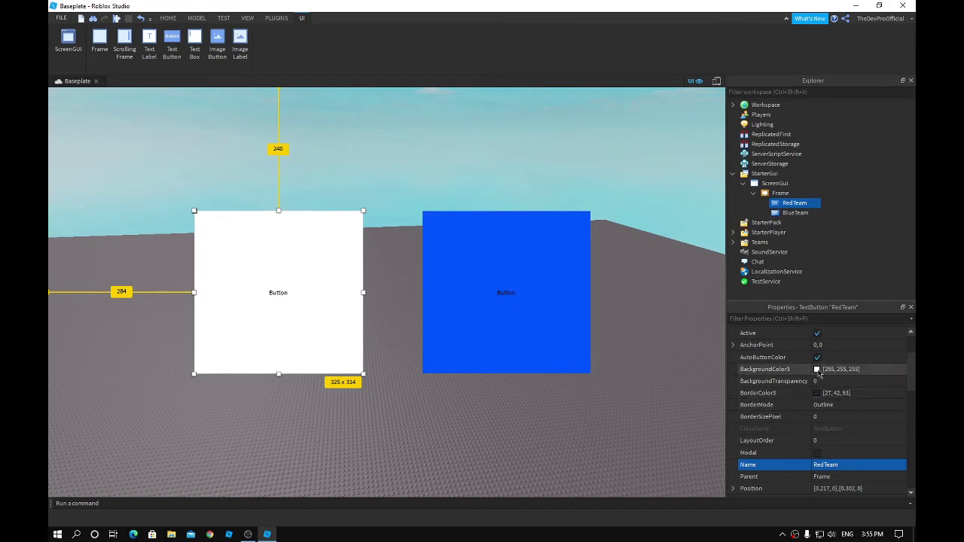
Step: Give the RedTeam button a red background, TextScaled on and the label 'Join Red'
{"action": "left_click", "coordinate": [859, 369]}
{"action": "left_click", "coordinate": [374, 227]}
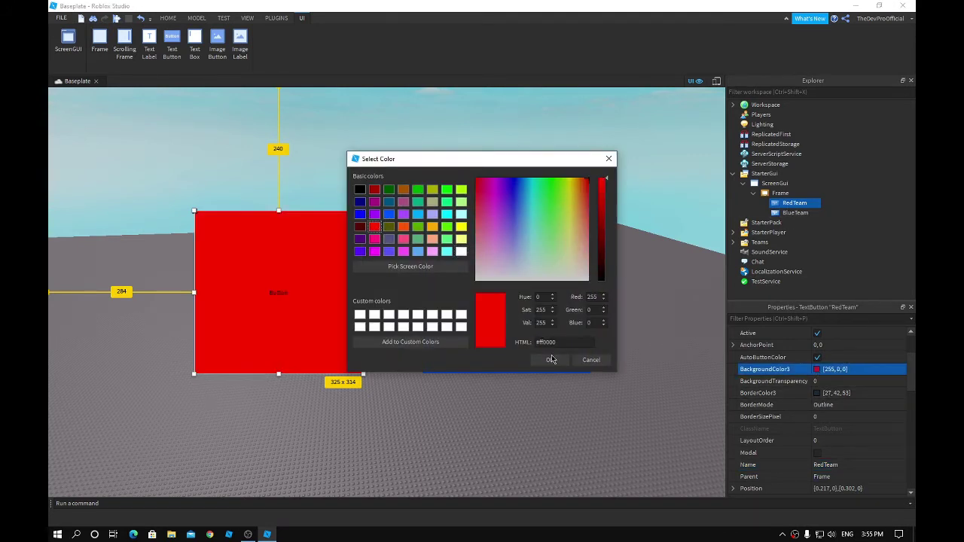
{"action": "left_click", "coordinate": [550, 359]}
{"action": "scroll", "coordinate": [831, 415], "scroll_direction": "down", "scroll_amount": 8}
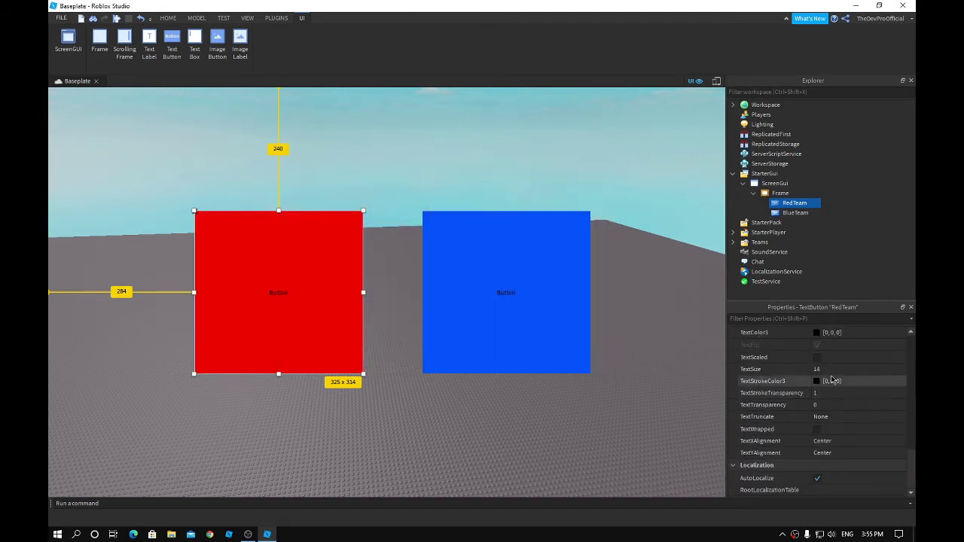
{"action": "left_click", "coordinate": [817, 431]}
{"action": "left_click", "coordinate": [837, 383]}
{"action": "type", "text": "Red"}
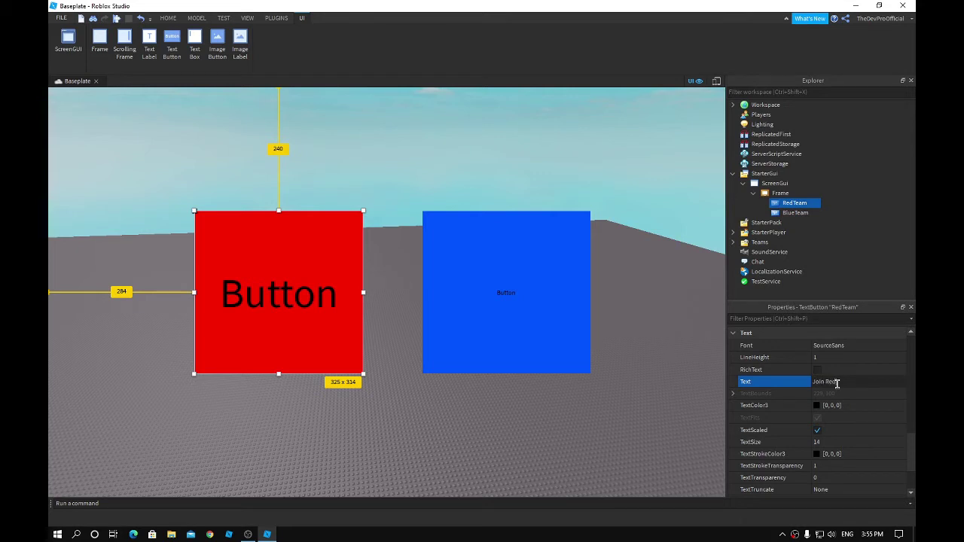
{"action": "key", "text": "Return"}
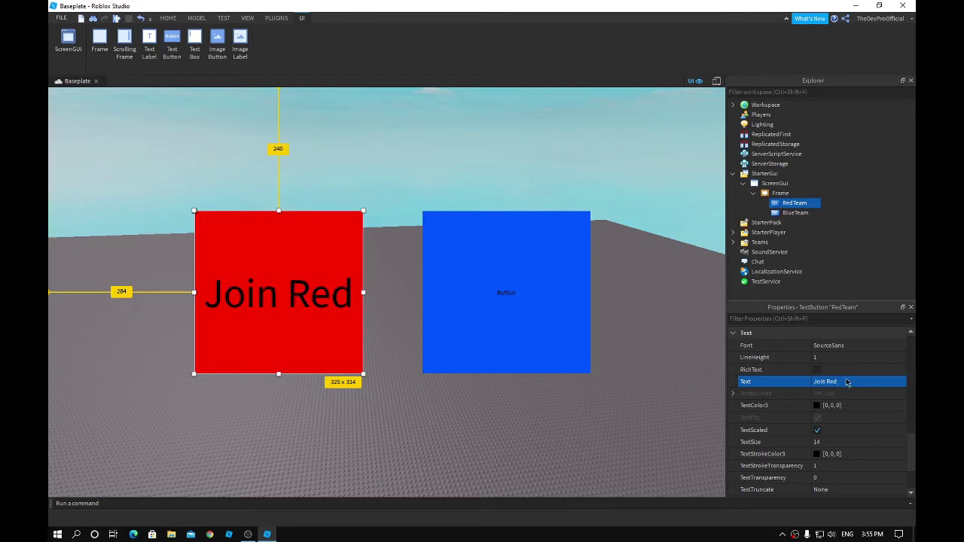
Step: Set the Join Red label font to SourceSansBold and its text colour to white
{"action": "left_click", "coordinate": [902, 349]}
{"action": "left_click", "coordinate": [902, 349]}
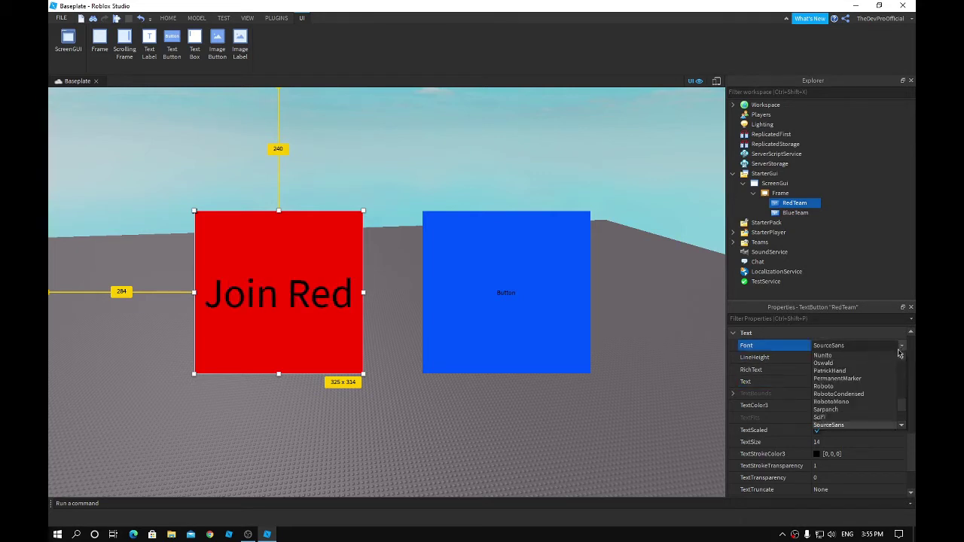
{"action": "left_click", "coordinate": [851, 378]}
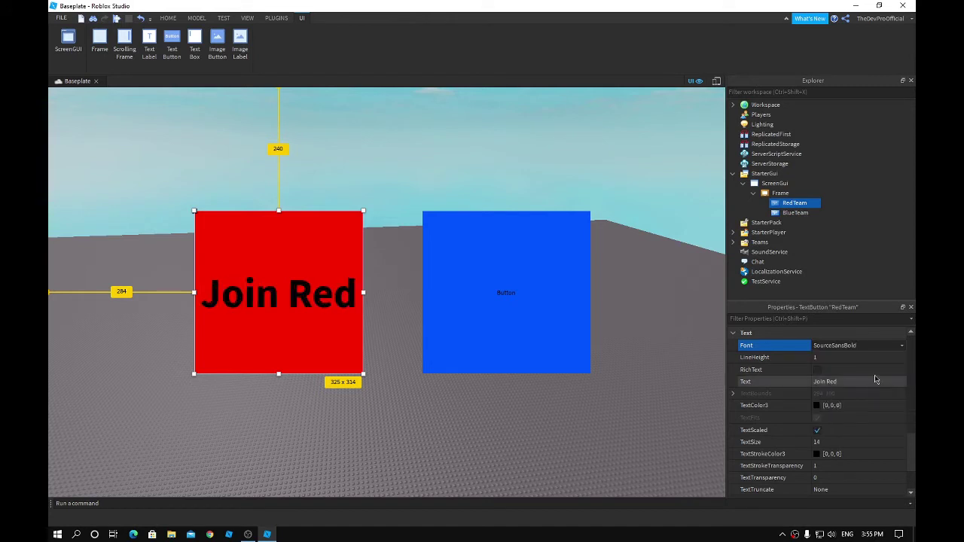
{"action": "left_click", "coordinate": [816, 406]}
{"action": "left_click", "coordinate": [432, 315]}
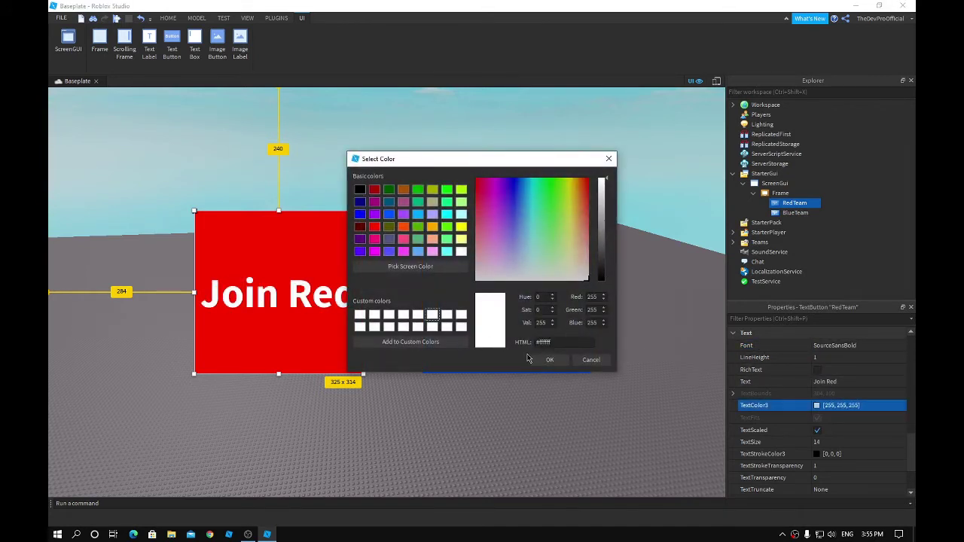
{"action": "left_click", "coordinate": [548, 360]}
Step: Make the BlueTeam label scaled and white, reading 'Join Blue'
{"action": "left_click", "coordinate": [558, 296]}
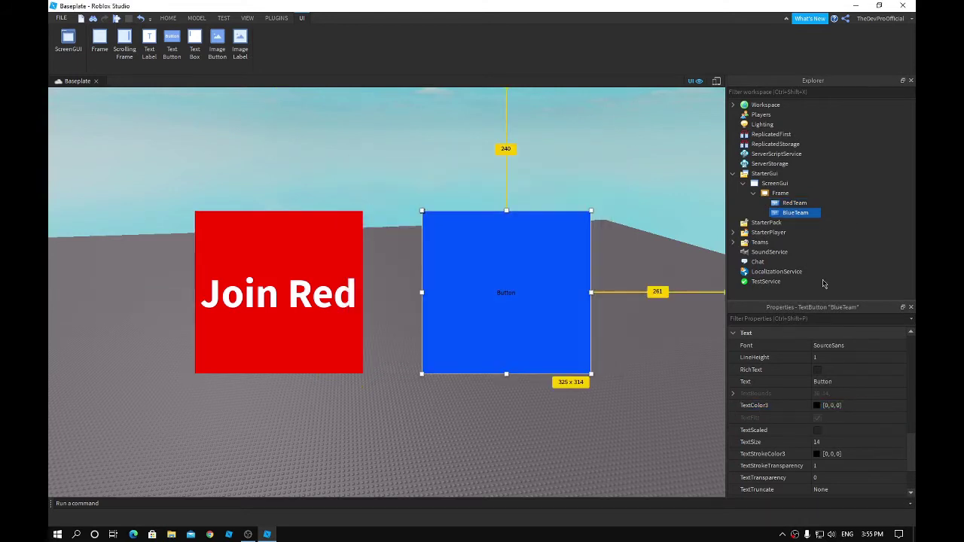
{"action": "scroll", "coordinate": [839, 366], "scroll_direction": "down", "scroll_amount": 3}
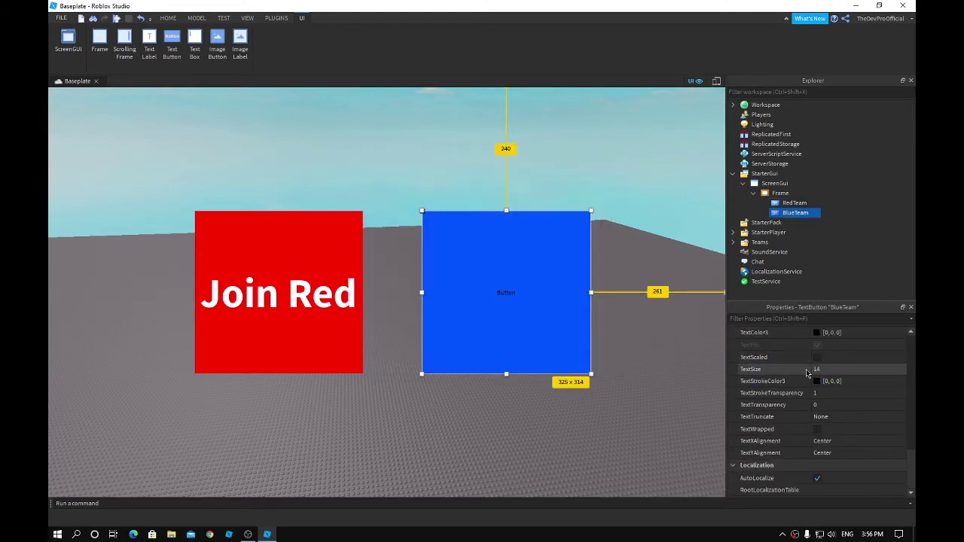
{"action": "left_click", "coordinate": [817, 357]}
{"action": "scroll", "coordinate": [817, 368], "scroll_direction": "up", "scroll_amount": 1}
{"action": "left_click", "coordinate": [817, 372]}
{"action": "left_click", "coordinate": [461, 327]}
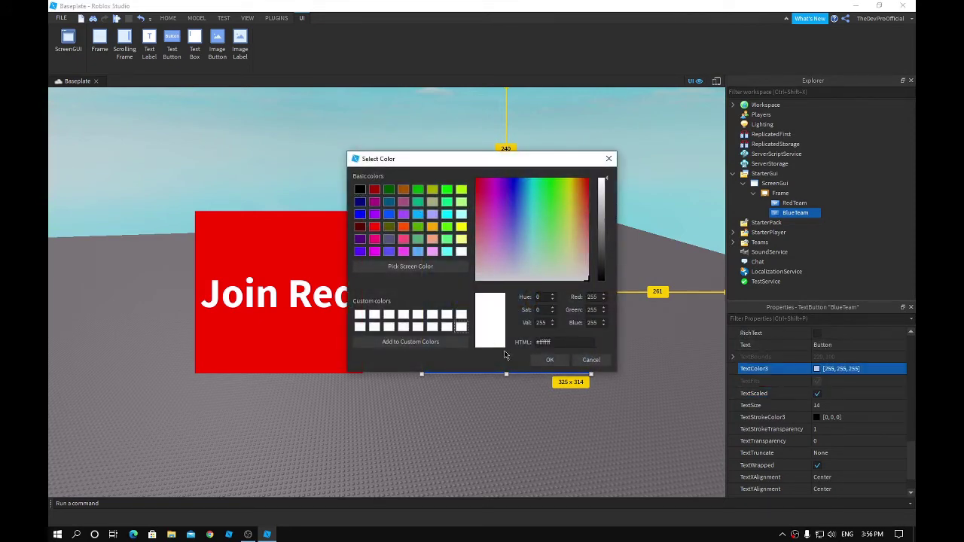
{"action": "left_click", "coordinate": [550, 359]}
{"action": "left_click", "coordinate": [844, 345]}
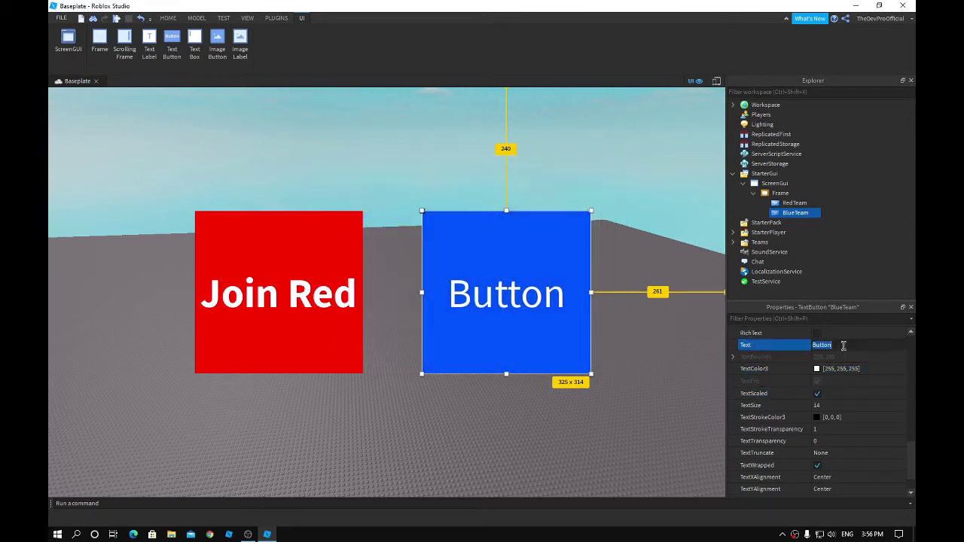
{"action": "type", "text": "Join Blue"}
{"action": "key", "text": "Return"}
Step: Switch the Join Blue label font to SourceSansBold and deselect the button
{"action": "scroll", "coordinate": [835, 404], "scroll_direction": "up", "scroll_amount": 3}
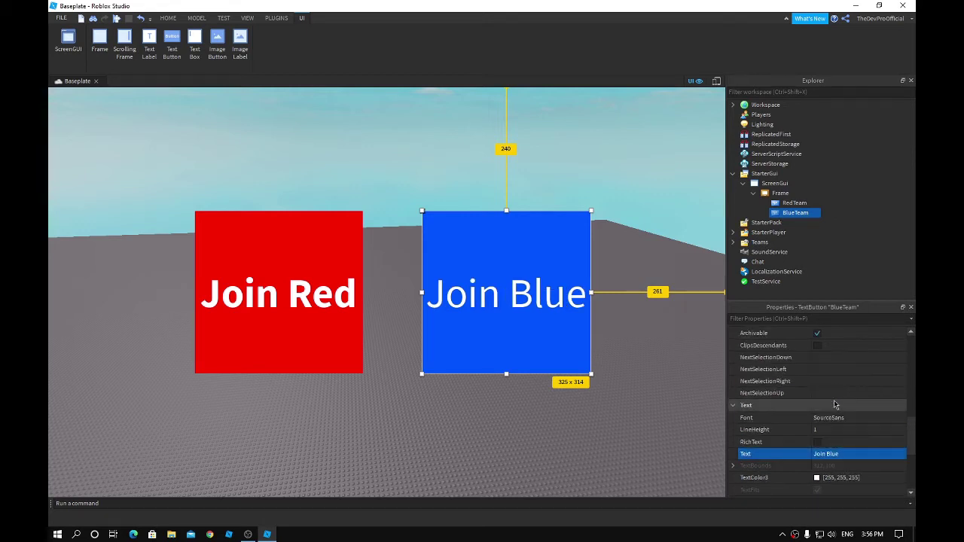
{"action": "left_click", "coordinate": [855, 418]}
{"action": "left_click", "coordinate": [901, 418]}
{"action": "scroll", "coordinate": [861, 455], "scroll_direction": "down", "scroll_amount": 2}
{"action": "left_click", "coordinate": [860, 461]}
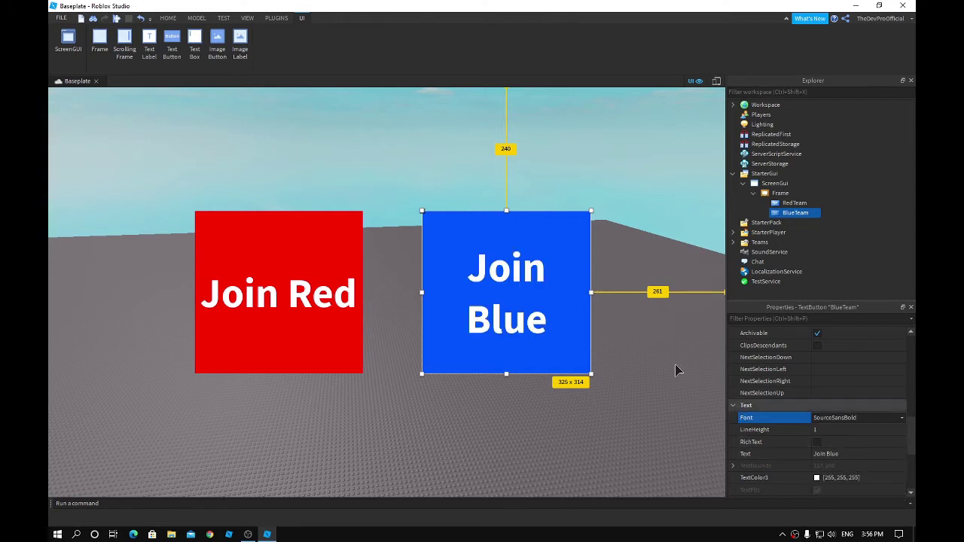
{"action": "left_click", "coordinate": [663, 350]}
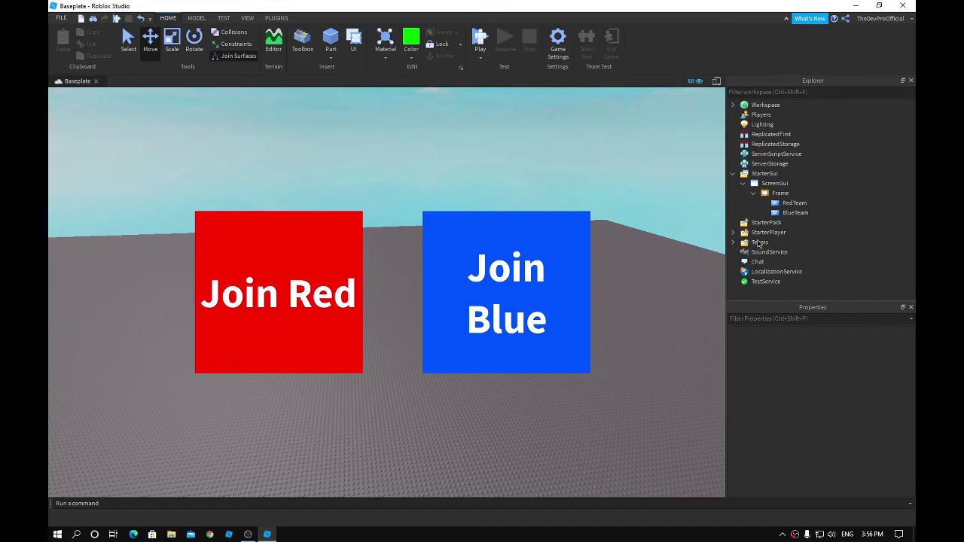
Step: Add a Script to RedTeam, replacing the print line with pasted code setting TeamColor 'Really blue'
{"action": "left_click", "coordinate": [812, 203]}
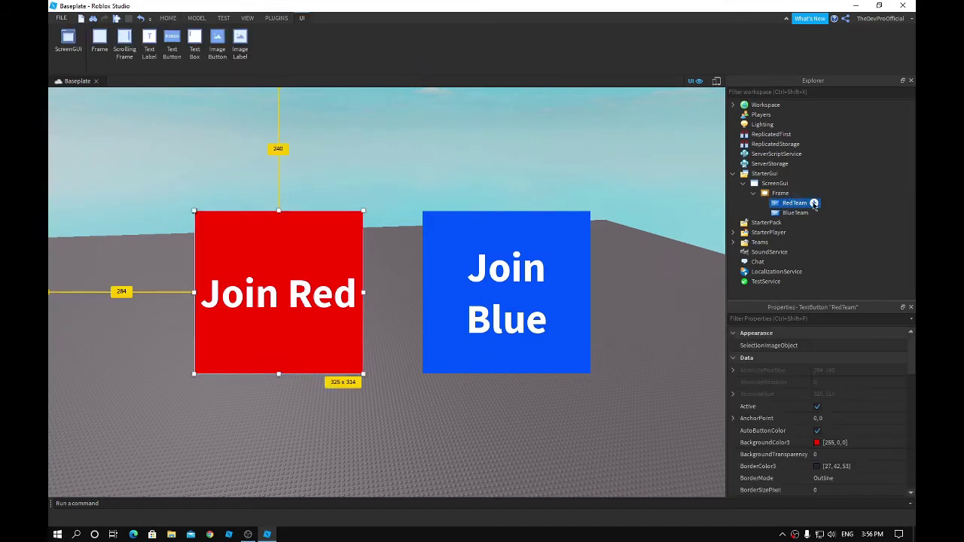
{"action": "left_click", "coordinate": [813, 203]}
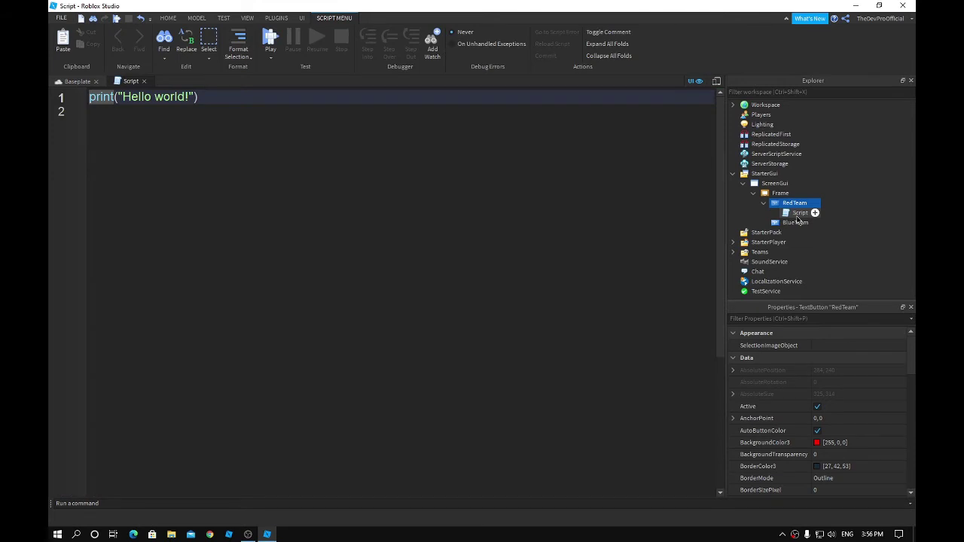
{"action": "left_click", "coordinate": [452, 173]}
{"action": "left_click", "coordinate": [62, 99]}
{"action": "key", "text": "BackSpace"}
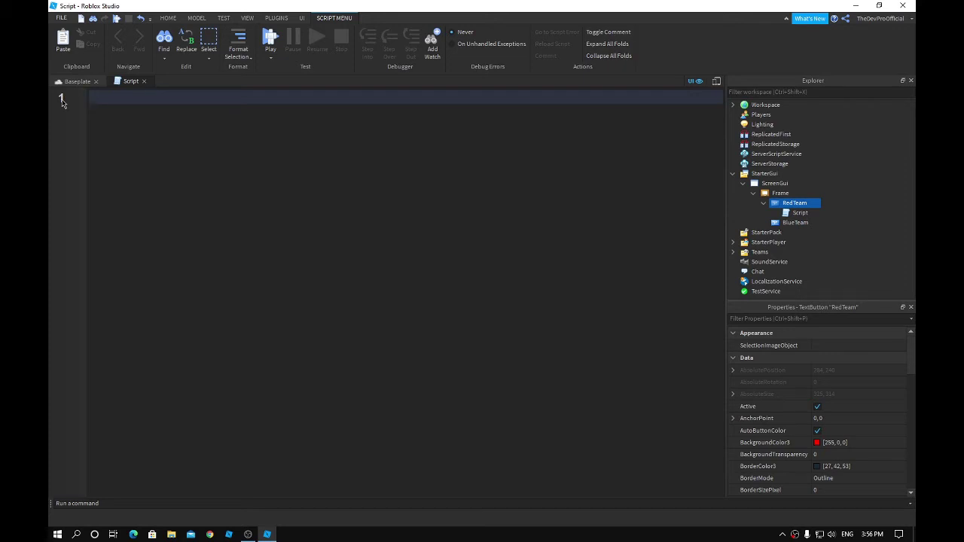
{"action": "type", "text": "local p = script.Parent.Parent.Parent.Parent.Parent.Name  script.Parent.MouseButton1Click:Connect(function() \tgame.Players[p].TeamColor = BrickColor.new(\"Really blue\") \tgame.Workspace[p].Humanoid.Health = 0 \tscript.Parent.Parent.Parent.Enabled = false end)"}
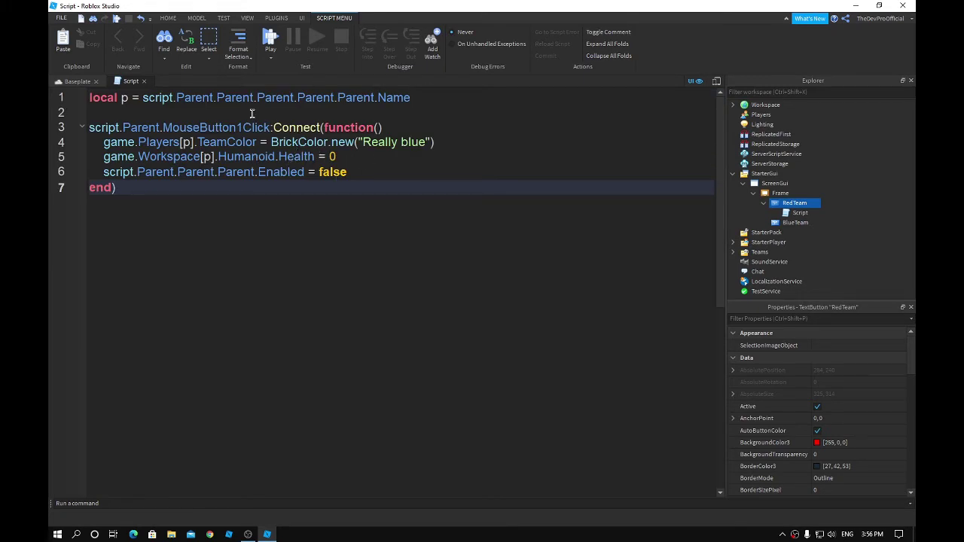
{"action": "left_click", "coordinate": [144, 81]}
Step: Turn off the GUI overlay in the viewport so the spawn pads show plainly
{"action": "left_click", "coordinate": [545, 156]}
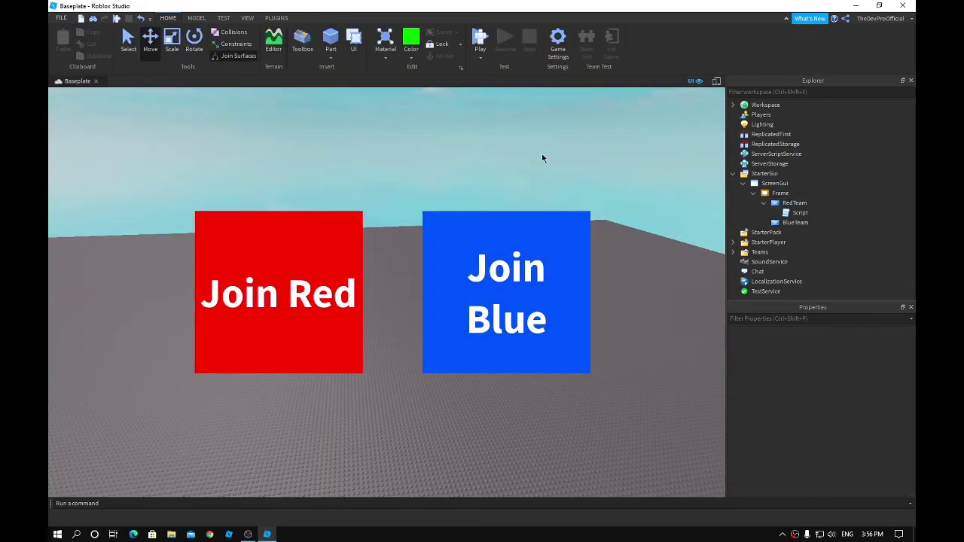
{"action": "left_click", "coordinate": [695, 84]}
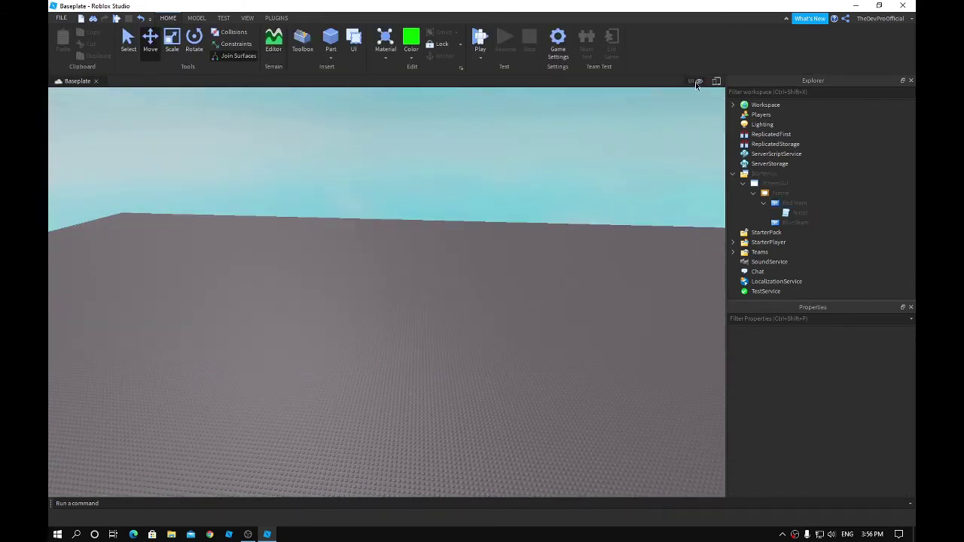
{"action": "left_click", "coordinate": [696, 82]}
{"action": "left_click", "coordinate": [695, 81]}
{"action": "scroll", "coordinate": [519, 146], "scroll_direction": "down", "scroll_amount": 5}
{"action": "scroll", "coordinate": [525, 141], "scroll_direction": "up", "scroll_amount": 5}
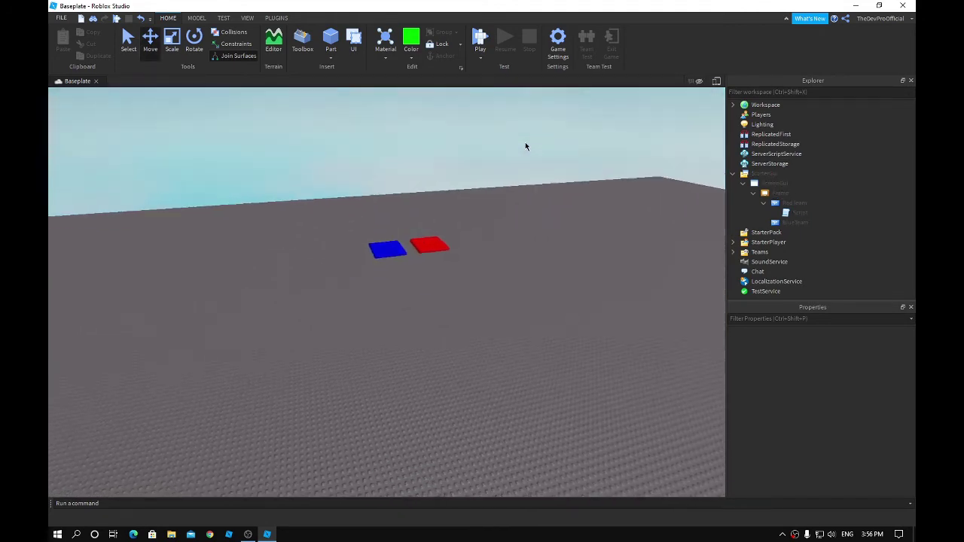
{"action": "scroll", "coordinate": [525, 142], "scroll_direction": "down", "scroll_amount": 3}
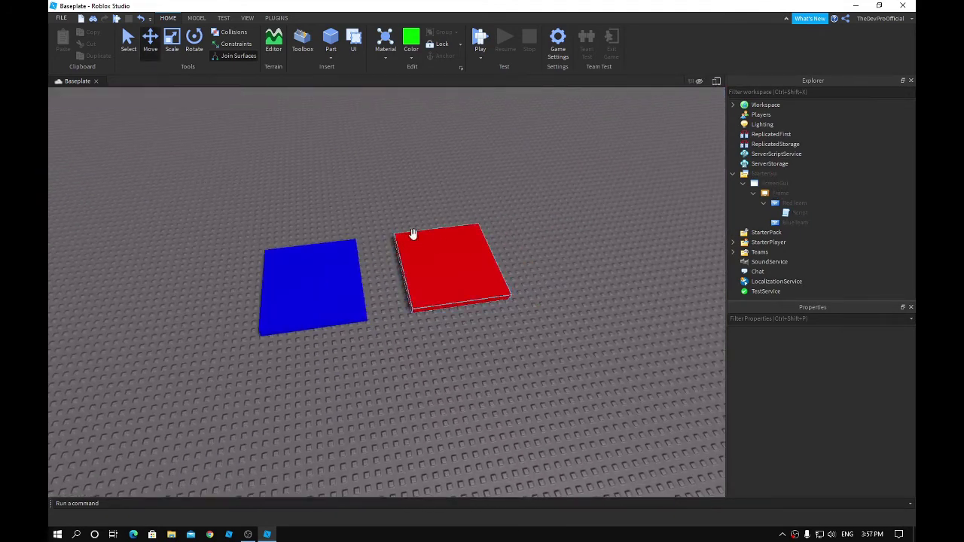
Step: Collapse RedTeam, Frame, ScreenGui and StarterGui in the Explorer hierarchy
{"action": "left_click", "coordinate": [763, 202]}
{"action": "left_click", "coordinate": [794, 203]}
{"action": "left_click", "coordinate": [754, 194]}
{"action": "left_click", "coordinate": [744, 183]}
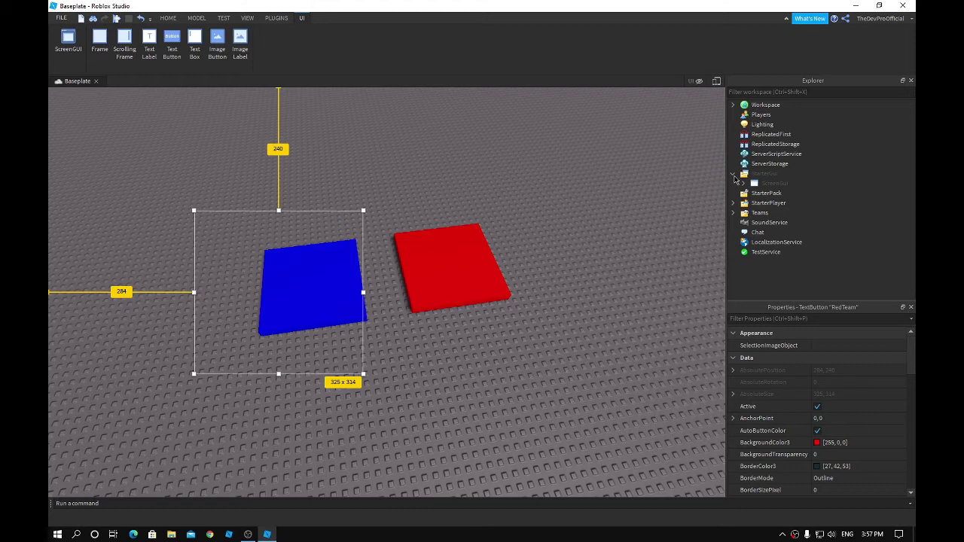
{"action": "left_click", "coordinate": [734, 176]}
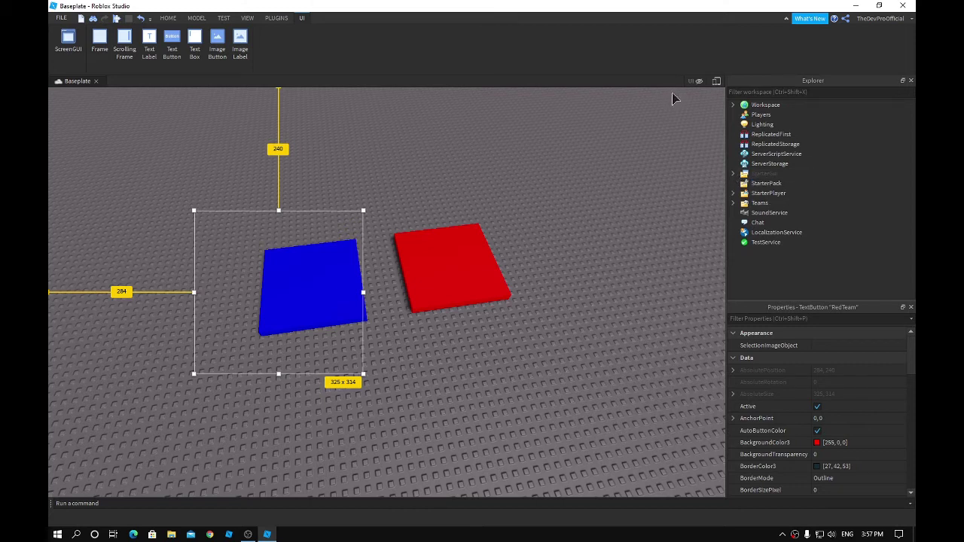
{"action": "left_click", "coordinate": [516, 280]}
{"action": "left_click", "coordinate": [591, 152]}
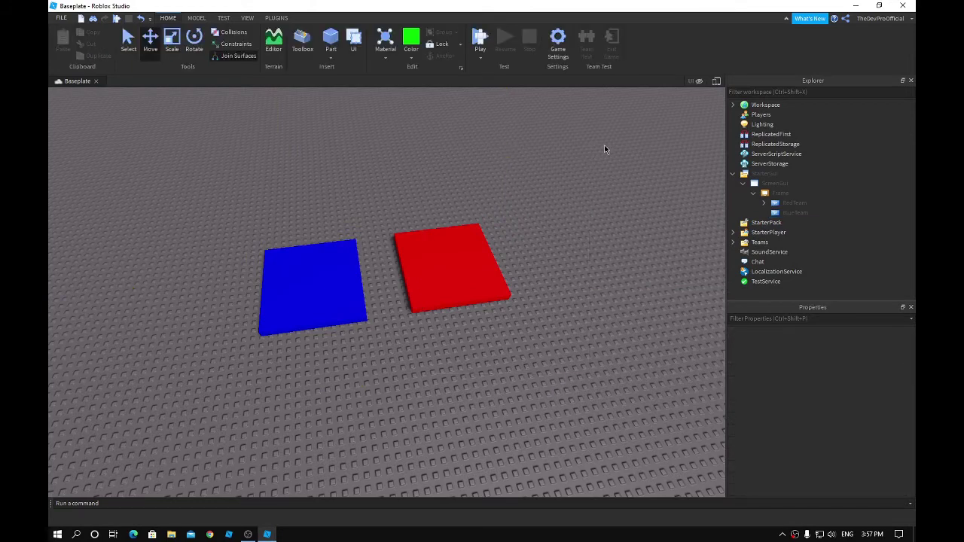
{"action": "left_click", "coordinate": [760, 242]}
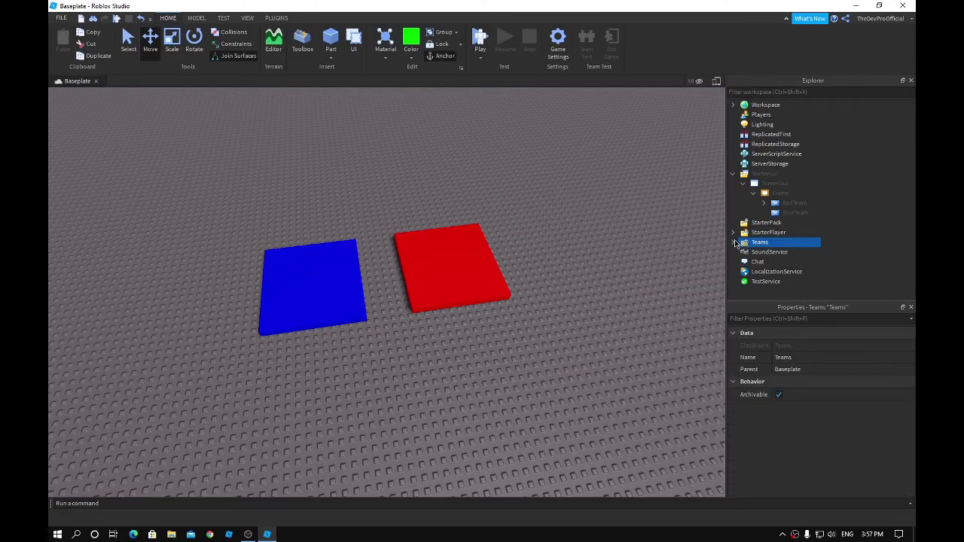
{"action": "left_click", "coordinate": [734, 241]}
{"action": "left_click", "coordinate": [761, 252]}
{"action": "left_click", "coordinate": [768, 261]}
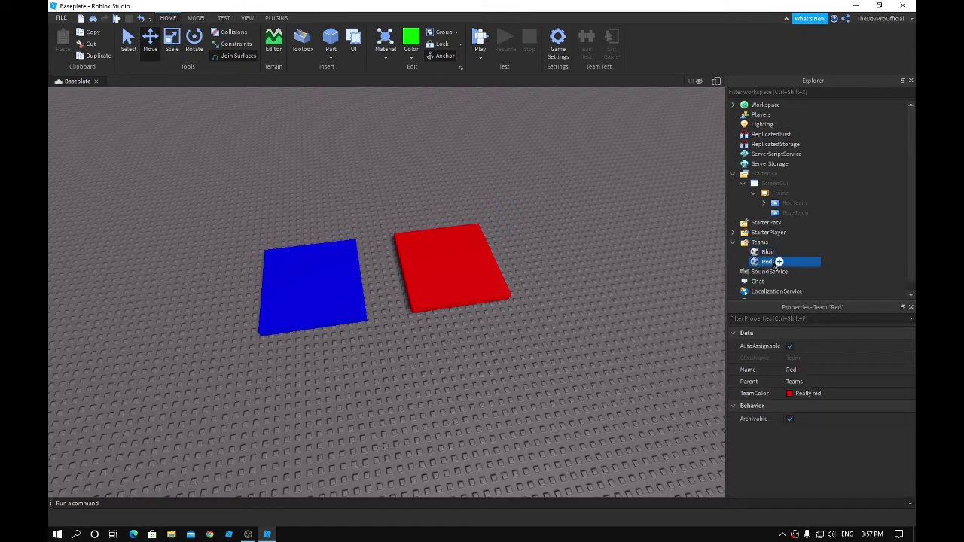
{"action": "left_click", "coordinate": [733, 105]}
{"action": "left_click", "coordinate": [744, 134]}
{"action": "left_click", "coordinate": [776, 134]}
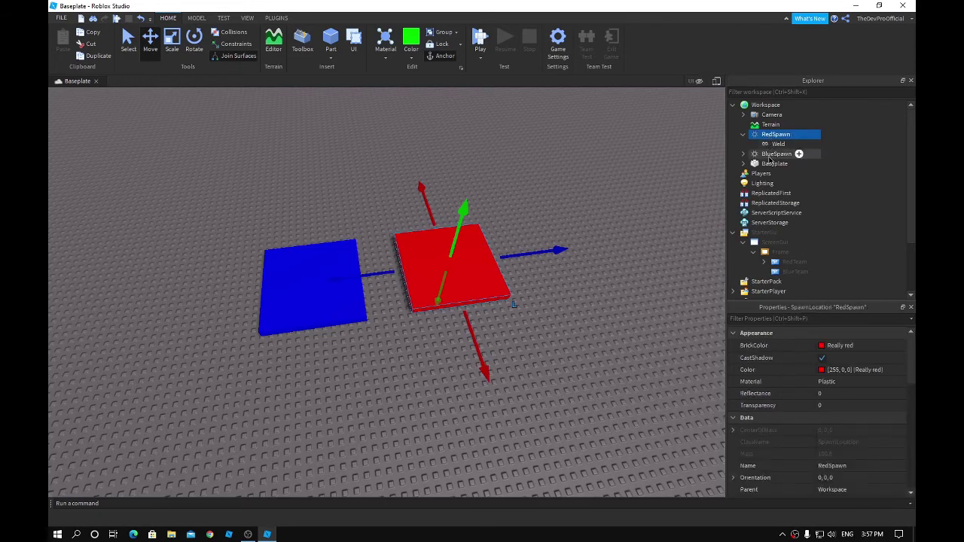
{"action": "left_click", "coordinate": [774, 155], "text": "ctrl"}
{"action": "scroll", "coordinate": [827, 382], "scroll_direction": "down", "scroll_amount": 5}
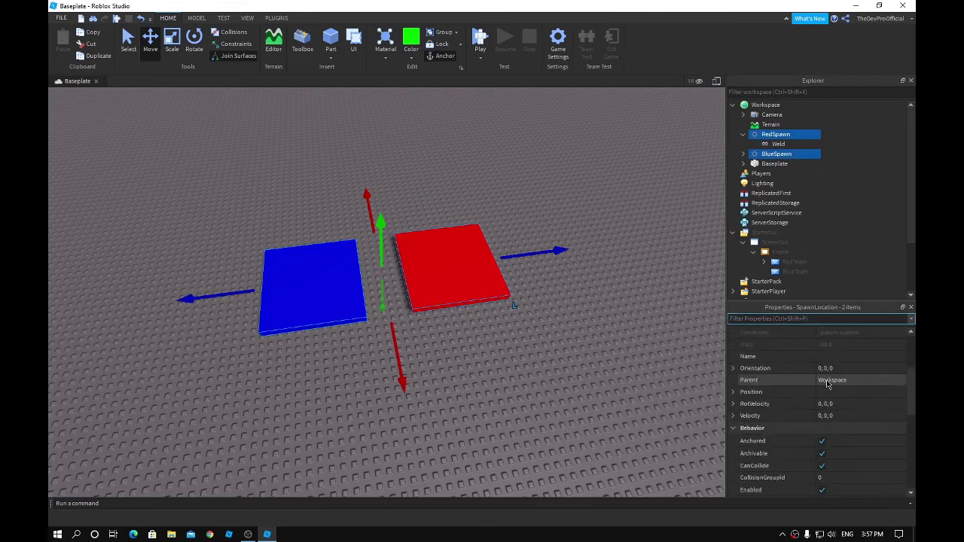
{"action": "scroll", "coordinate": [827, 385], "scroll_direction": "down", "scroll_amount": 6}
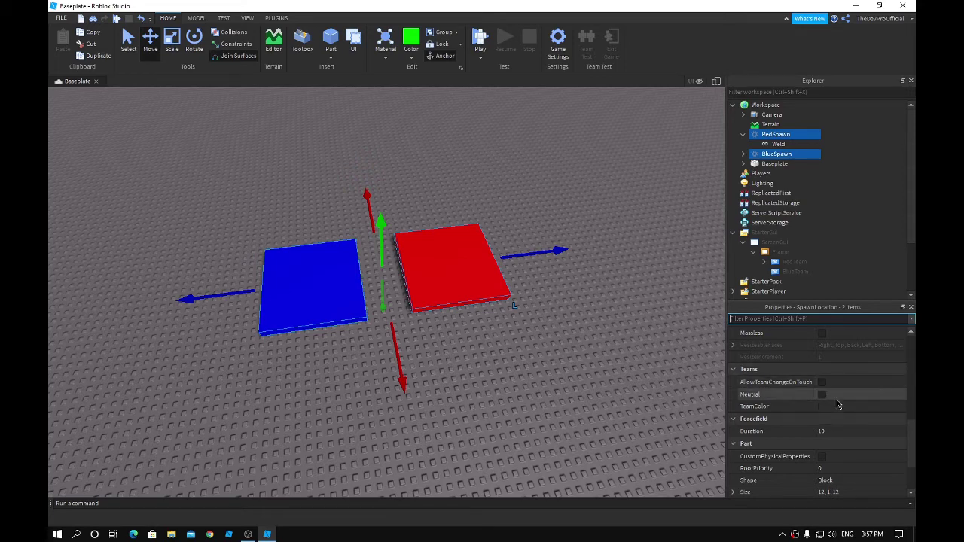
{"action": "scroll", "coordinate": [791, 356], "scroll_direction": "up", "scroll_amount": 4}
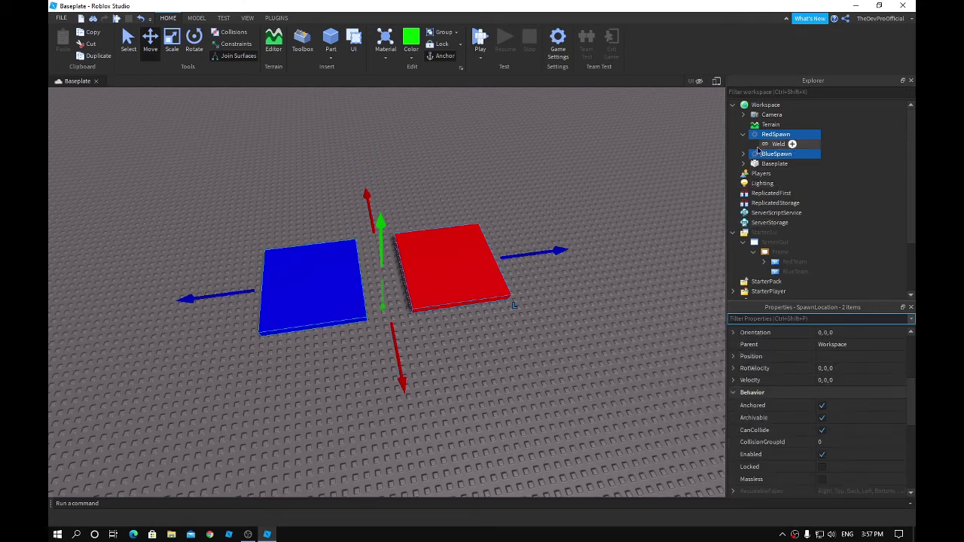
{"action": "left_click", "coordinate": [833, 223]}
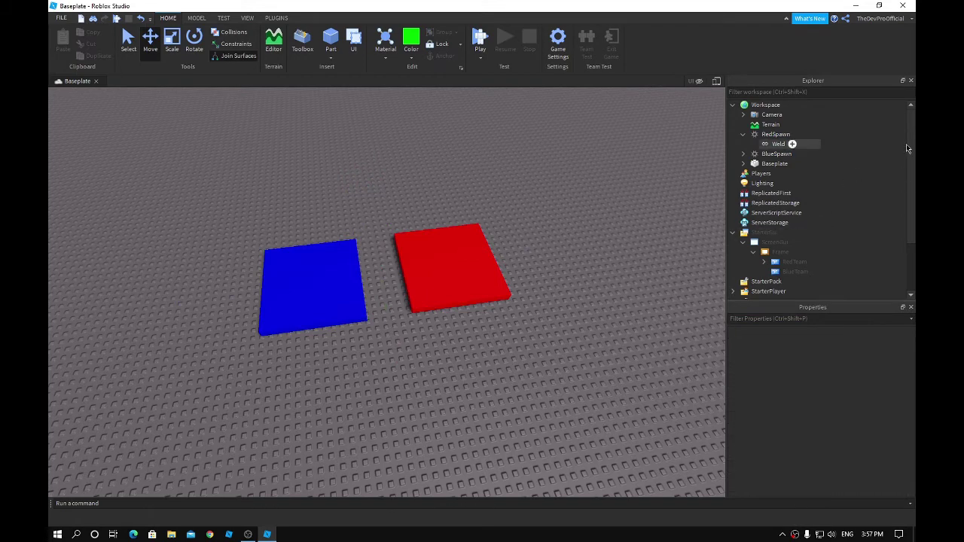
{"action": "scroll", "coordinate": [814, 249], "scroll_direction": "down", "scroll_amount": 3}
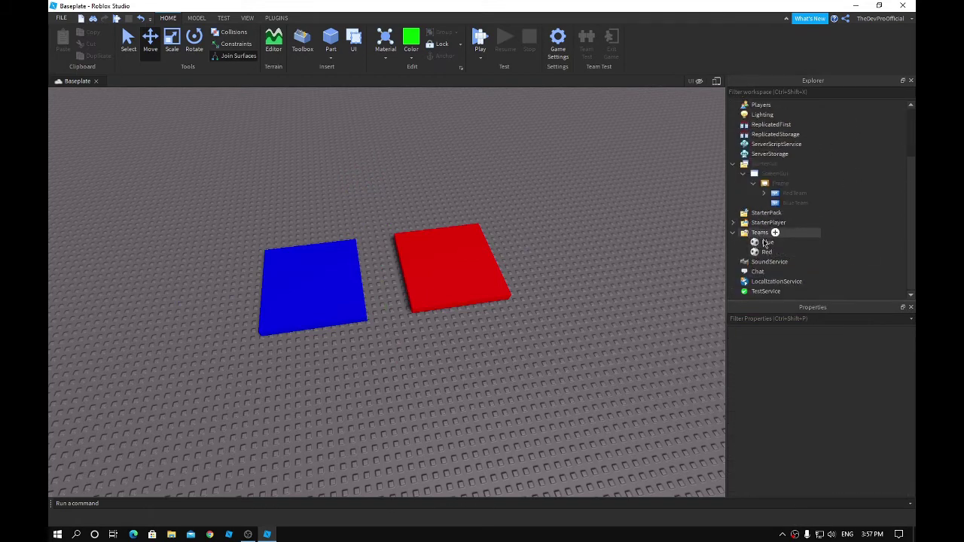
{"action": "left_click", "coordinate": [791, 242]}
{"action": "left_click_drag", "start_coordinate": [766, 242], "coordinate": [831, 293]}
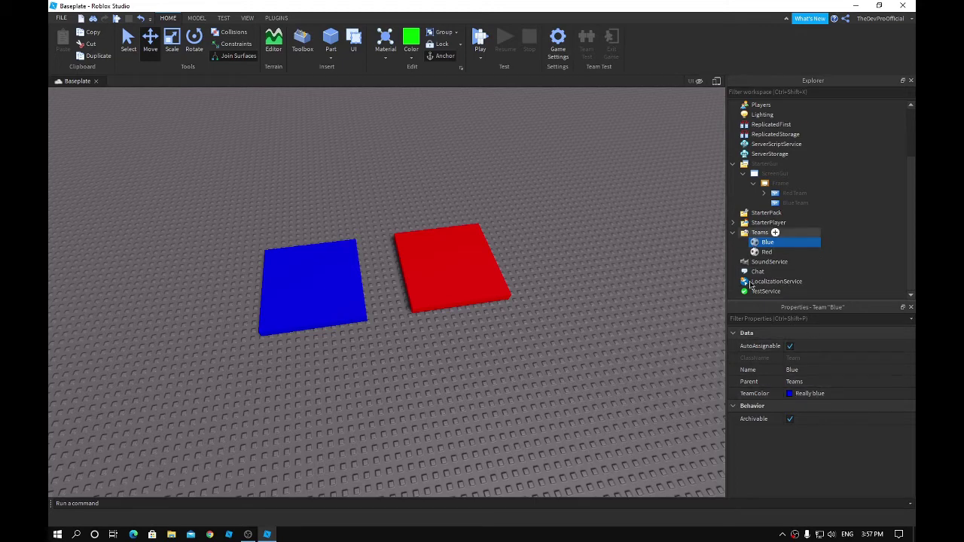
{"action": "right_click_drag", "start_coordinate": [625, 236], "coordinate": [509, 210]}
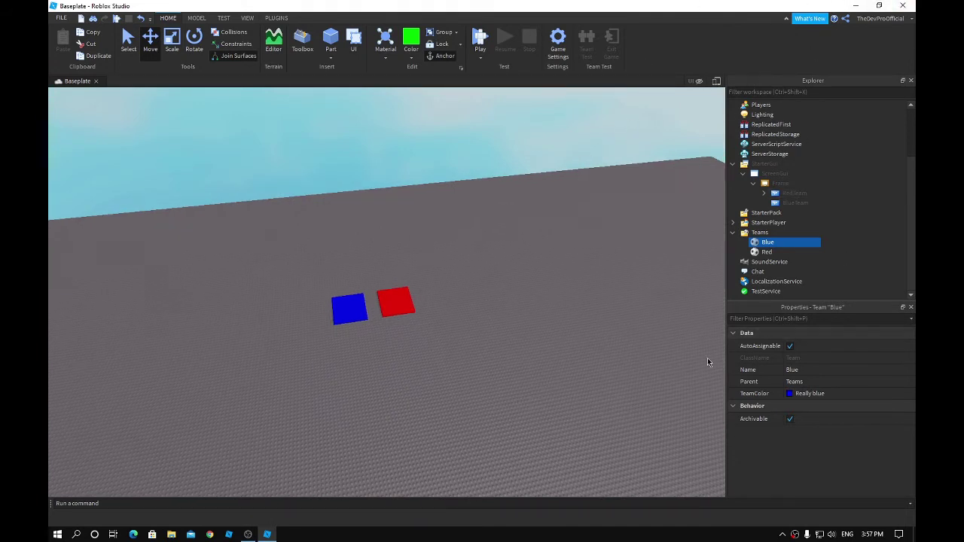
Step: Collapse Teams, show the GUI again and review RedTeam's Script code
{"action": "left_click", "coordinate": [732, 233]}
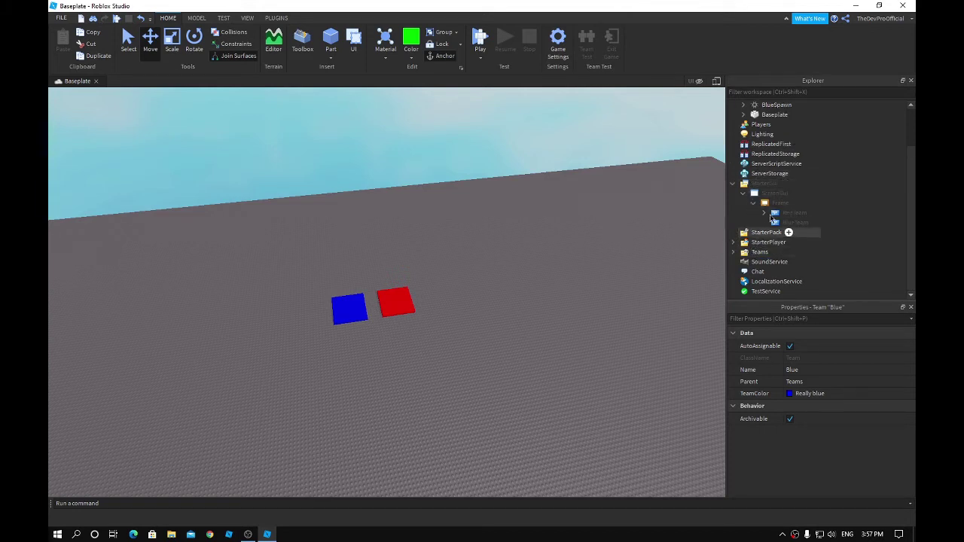
{"action": "left_click", "coordinate": [698, 81]}
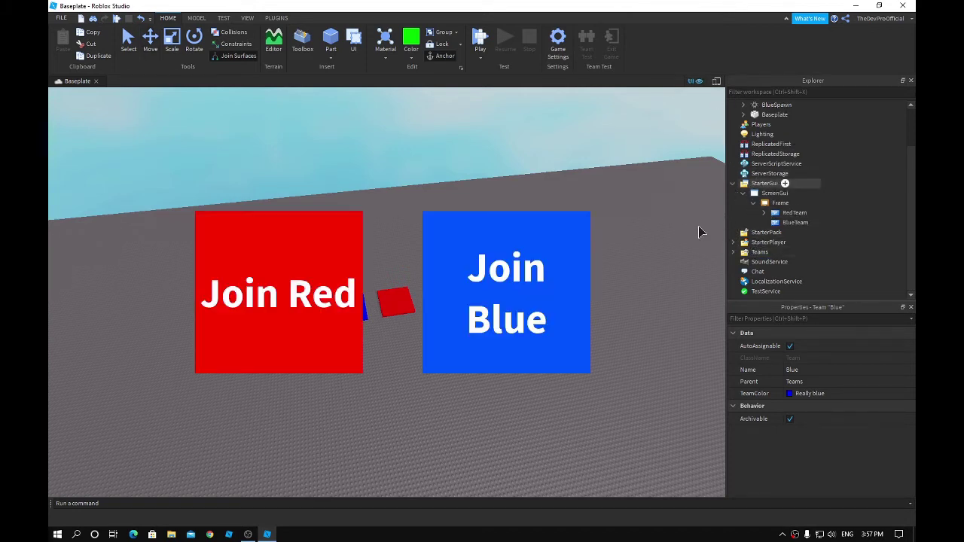
{"action": "left_click", "coordinate": [794, 213]}
{"action": "left_click", "coordinate": [764, 213]}
{"action": "left_click", "coordinate": [795, 223]}
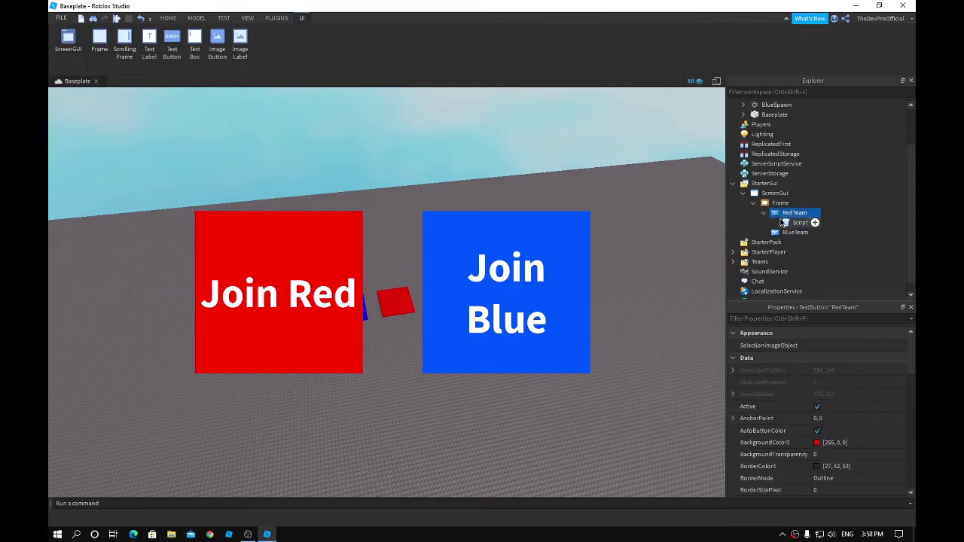
{"action": "double_click", "coordinate": [792, 223]}
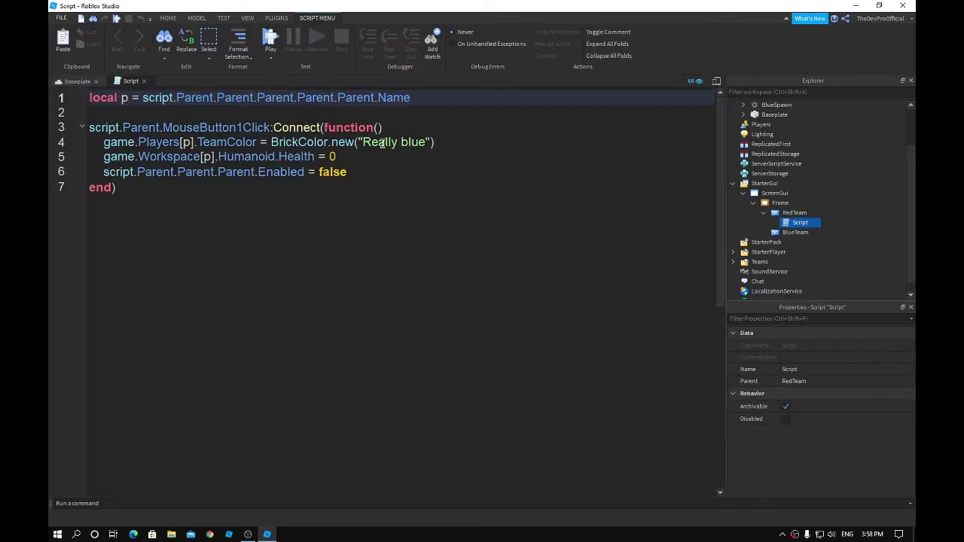
{"action": "left_click", "coordinate": [143, 81]}
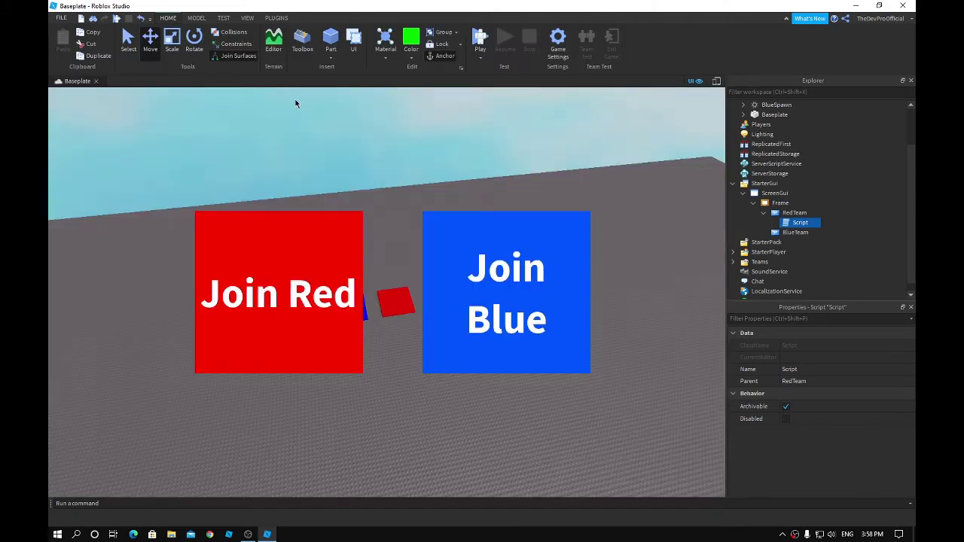
Step: Copy RedTeam's Script under BlueTeam and open the copy's code
{"action": "key", "text": "ctrl+d"}
{"action": "left_click_drag", "start_coordinate": [797, 232], "coordinate": [805, 244]}
{"action": "double_click", "coordinate": [800, 243]}
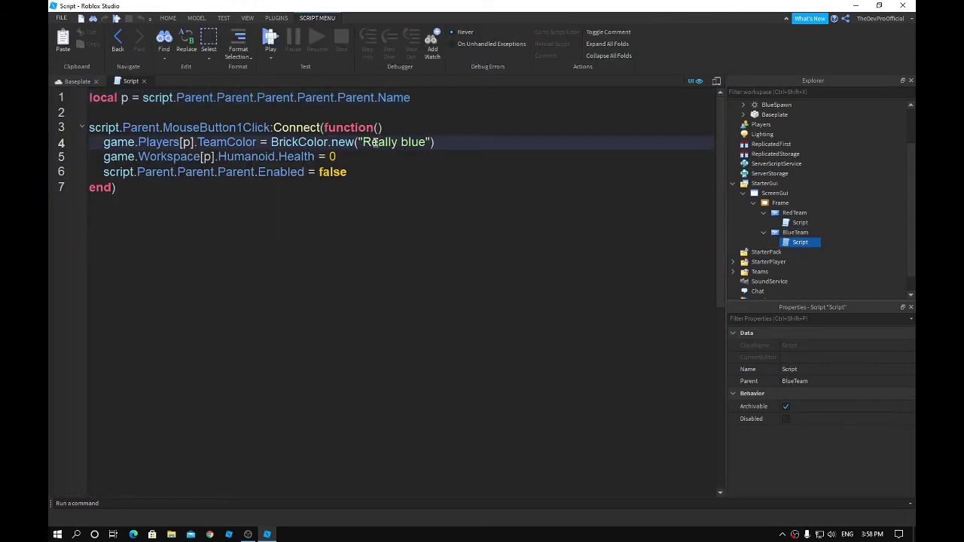
{"action": "double_click", "coordinate": [377, 143]}
{"action": "left_click", "coordinate": [415, 142]}
{"action": "left_click_drag", "start_coordinate": [426, 143], "coordinate": [414, 143]}
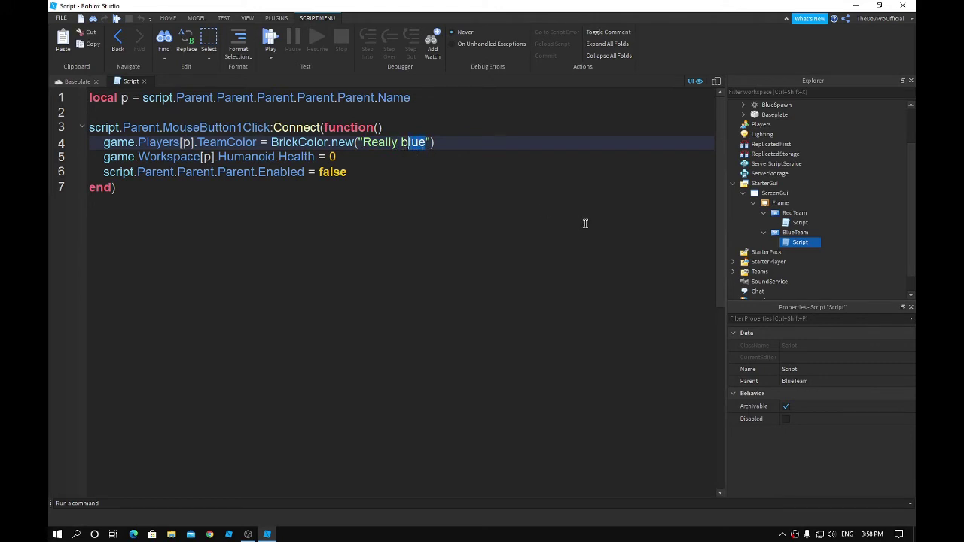
Step: Change RedTeam's Script line 4 from 'Really blue' to 'Really red'
{"action": "left_click", "coordinate": [583, 221]}
{"action": "double_click", "coordinate": [800, 222]}
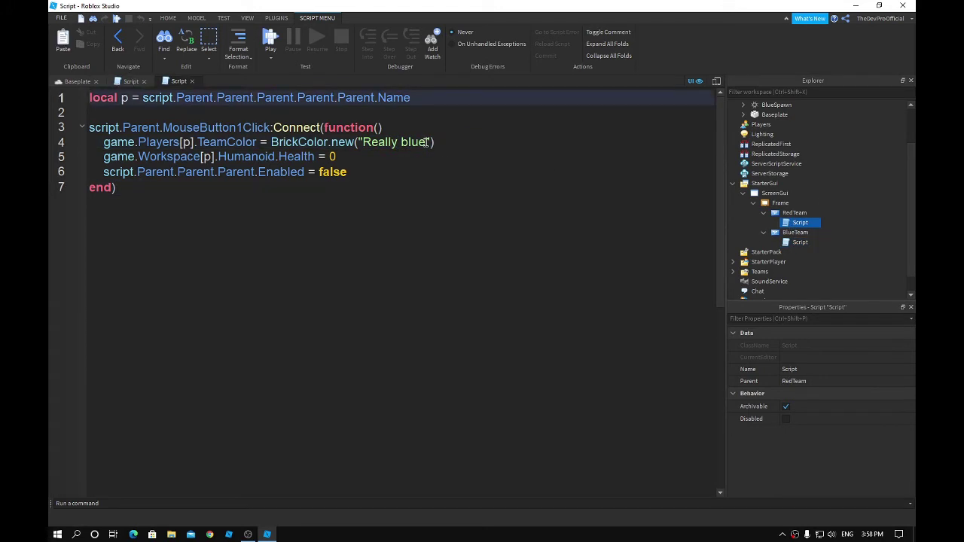
{"action": "left_click_drag", "start_coordinate": [427, 142], "coordinate": [402, 144]}
{"action": "type", "text": "red"}
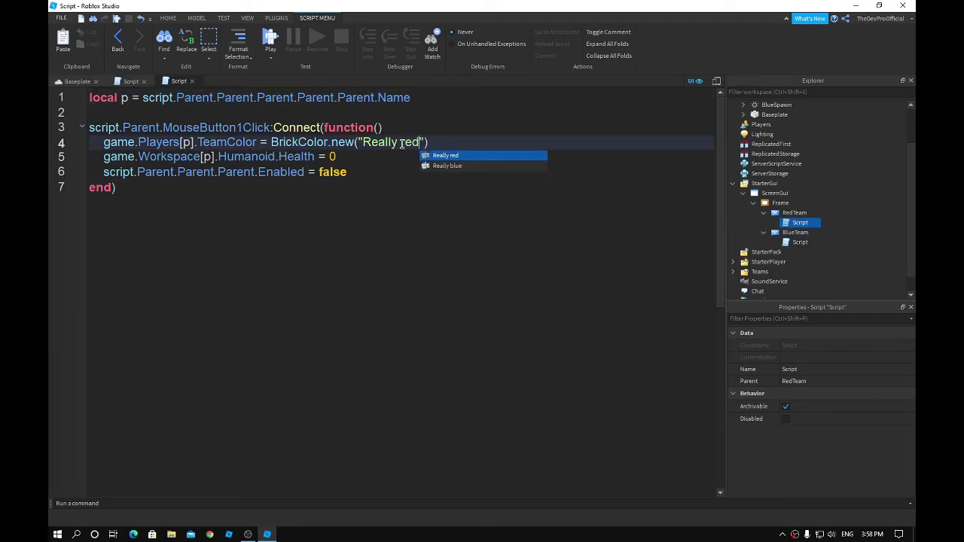
{"action": "key", "text": "Escape"}
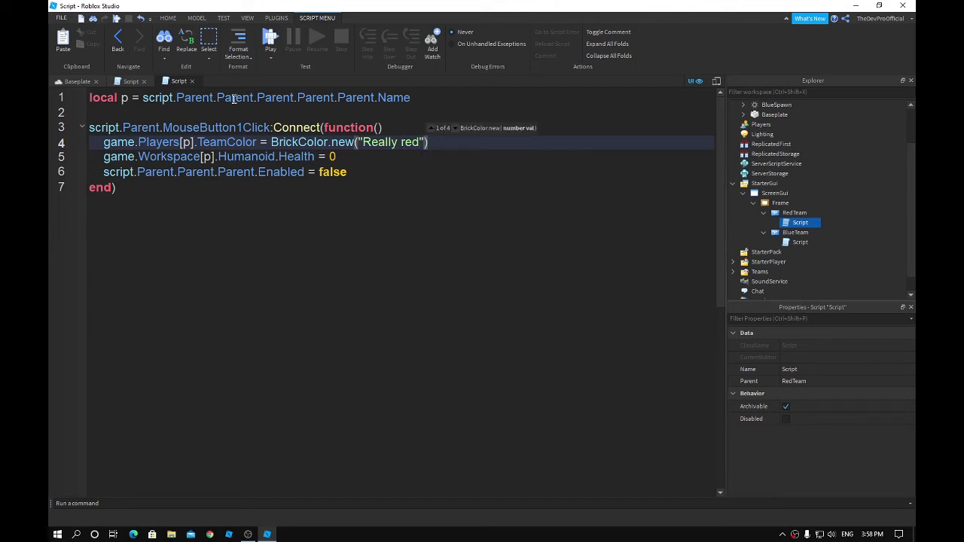
Step: Close both team script editors and start a play test with F5
{"action": "left_click", "coordinate": [191, 81]}
{"action": "left_click", "coordinate": [144, 81]}
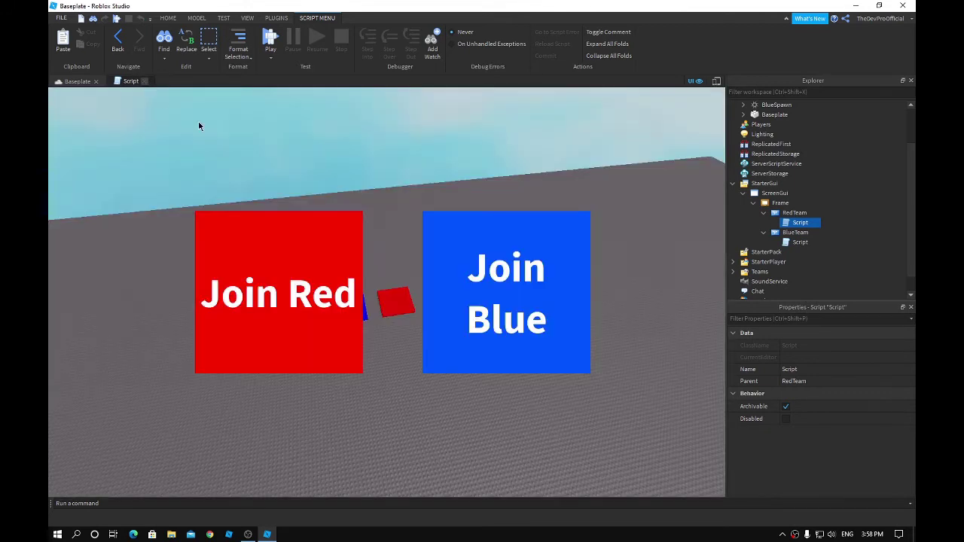
{"action": "key", "text": "F5"}
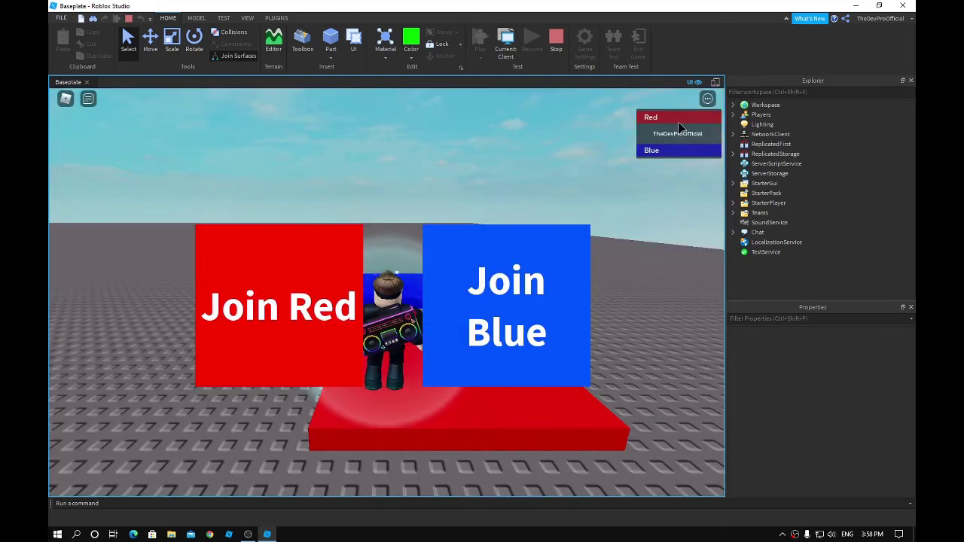
Step: Check the player card on the leaderboard and test joining the Blue team
{"action": "left_click", "coordinate": [678, 134]}
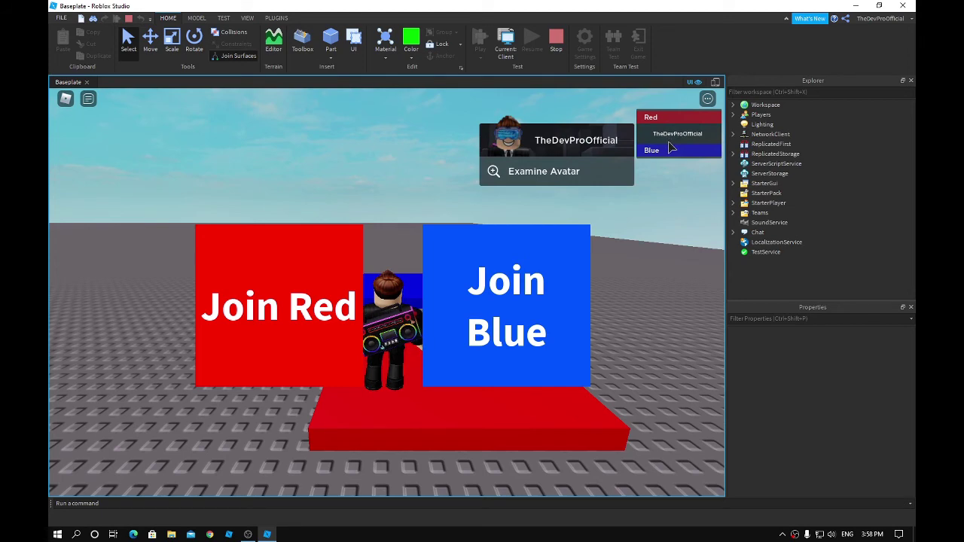
{"action": "left_click", "coordinate": [676, 142]}
{"action": "left_click", "coordinate": [680, 135]}
{"action": "right_click_drag", "start_coordinate": [668, 191], "coordinate": [403, 411]}
{"action": "left_click", "coordinate": [445, 319]}
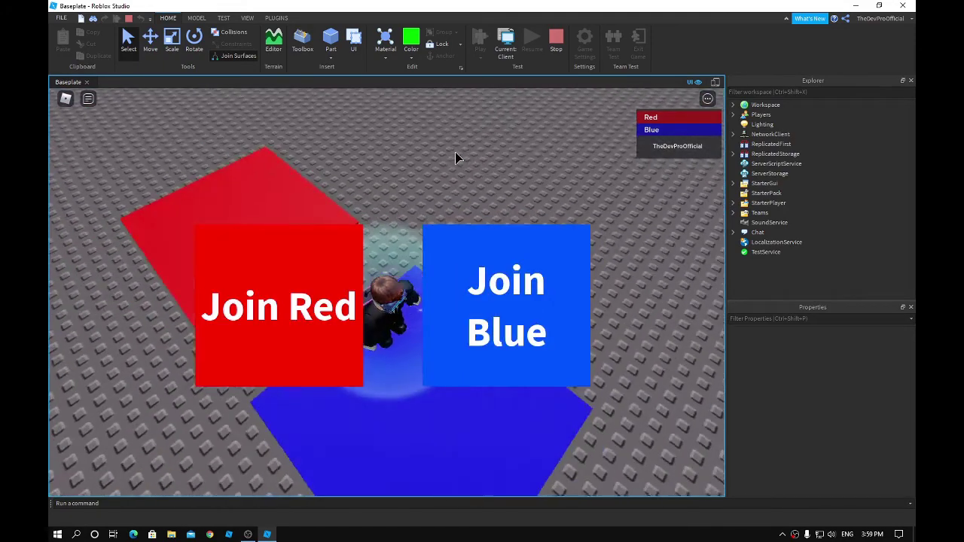
{"action": "right_click_drag", "start_coordinate": [455, 158], "coordinate": [455, 150]}
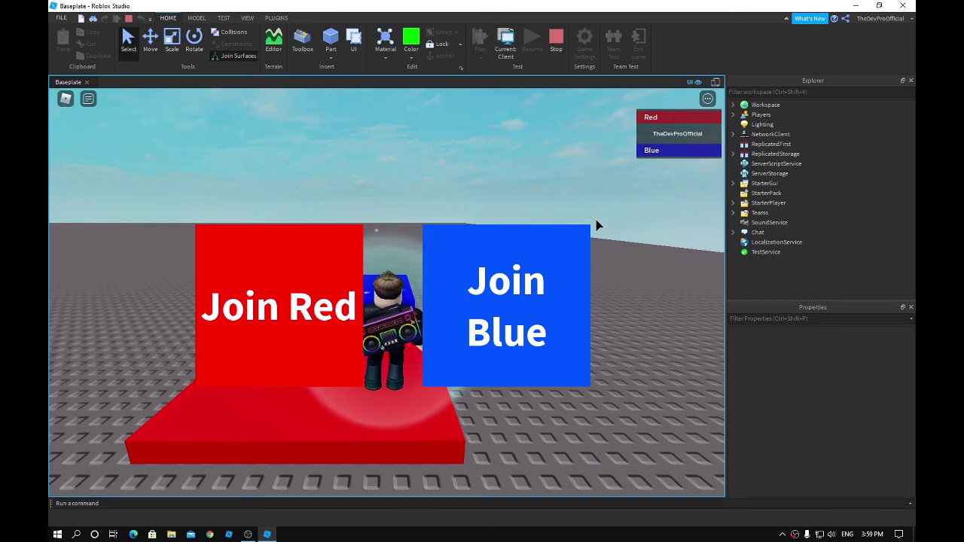
Step: Stop the playtest and collapse the RedTeam and BlueTeam entries in Explorer
{"action": "key", "text": "shift+F5"}
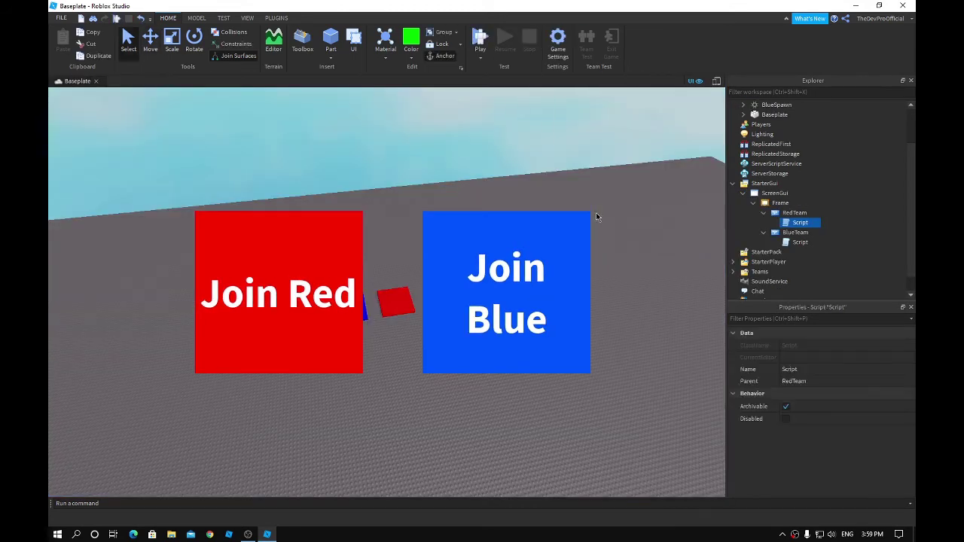
{"action": "left_click", "coordinate": [764, 233]}
{"action": "left_click", "coordinate": [764, 213]}
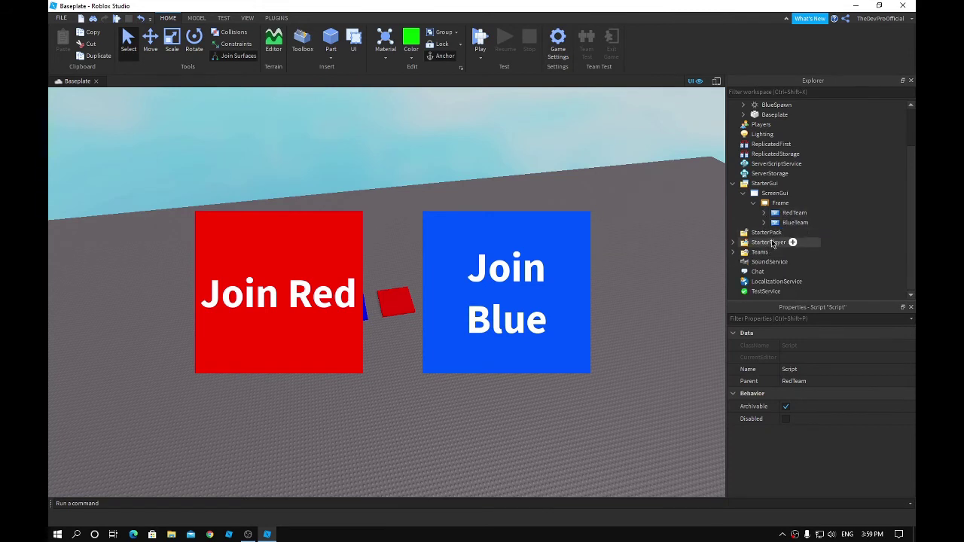
Step: Inspect the properties of StarterPlayer, StarterCharacterScripts and StarterPlayerScripts
{"action": "left_click", "coordinate": [735, 244]}
{"action": "left_click", "coordinate": [733, 243]}
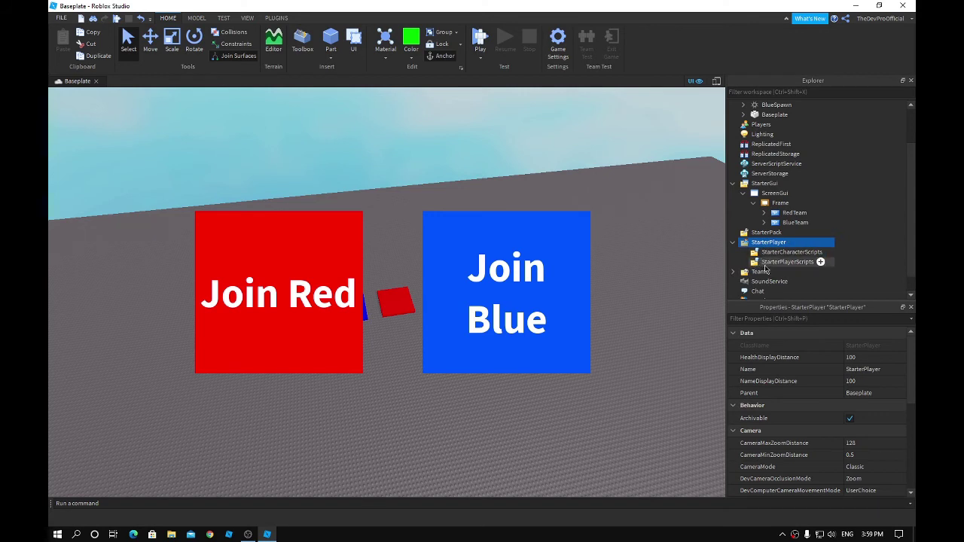
{"action": "left_click", "coordinate": [774, 253]}
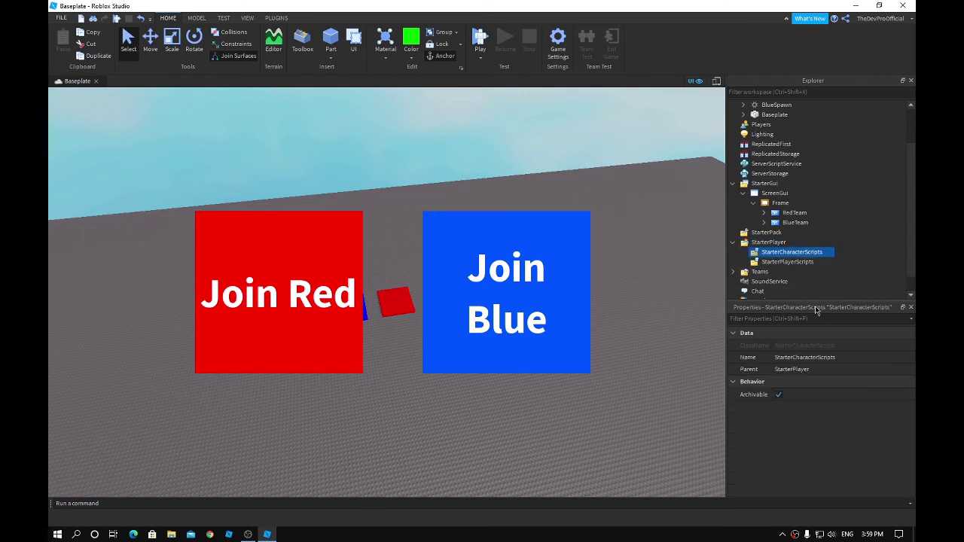
{"action": "left_click", "coordinate": [788, 263]}
{"action": "left_click", "coordinate": [774, 243]}
{"action": "left_click", "coordinate": [845, 321]}
{"action": "scroll", "coordinate": [859, 362], "scroll_direction": "down", "scroll_amount": 3}
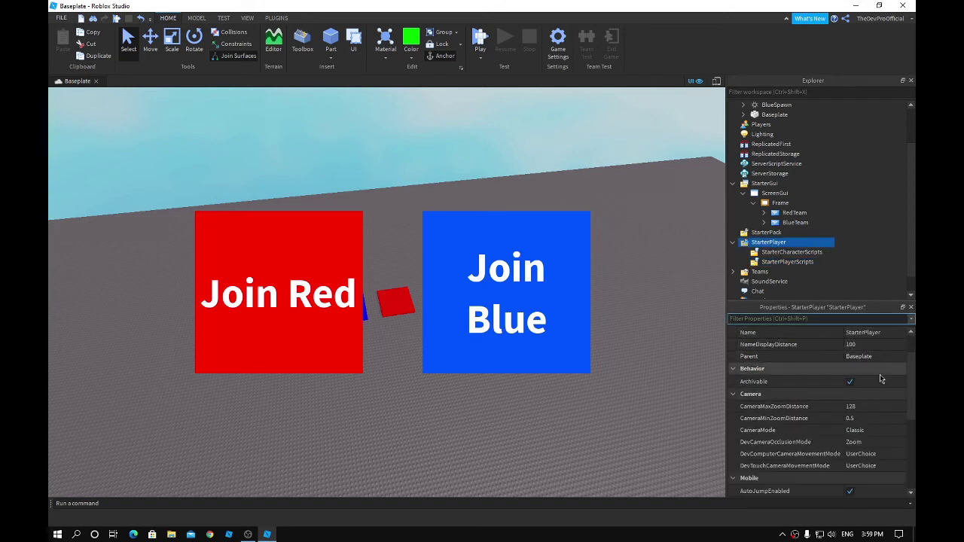
{"action": "scroll", "coordinate": [868, 377], "scroll_direction": "down", "scroll_amount": 3}
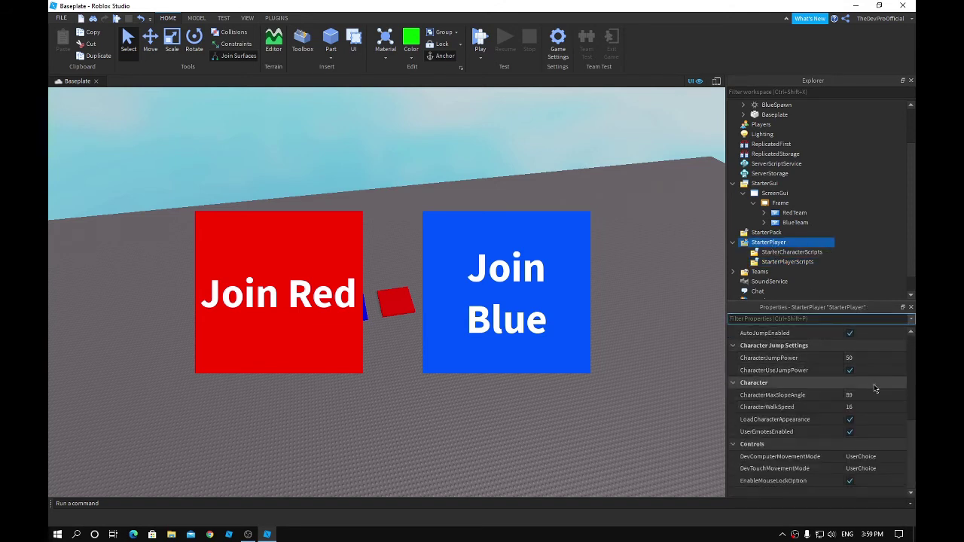
{"action": "scroll", "coordinate": [828, 396], "scroll_direction": "up", "scroll_amount": 1}
{"action": "scroll", "coordinate": [836, 380], "scroll_direction": "up", "scroll_amount": 5}
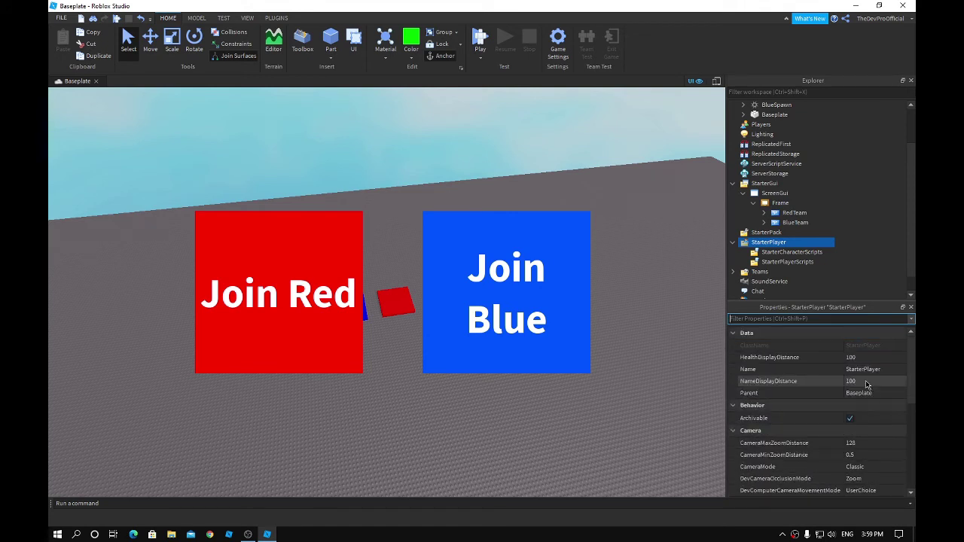
Step: Change the Players service's RespawnTime from 5 to 0, then start a fresh playtest
{"action": "left_click", "coordinate": [761, 271]}
{"action": "scroll", "coordinate": [792, 288], "scroll_direction": "down", "scroll_amount": 1}
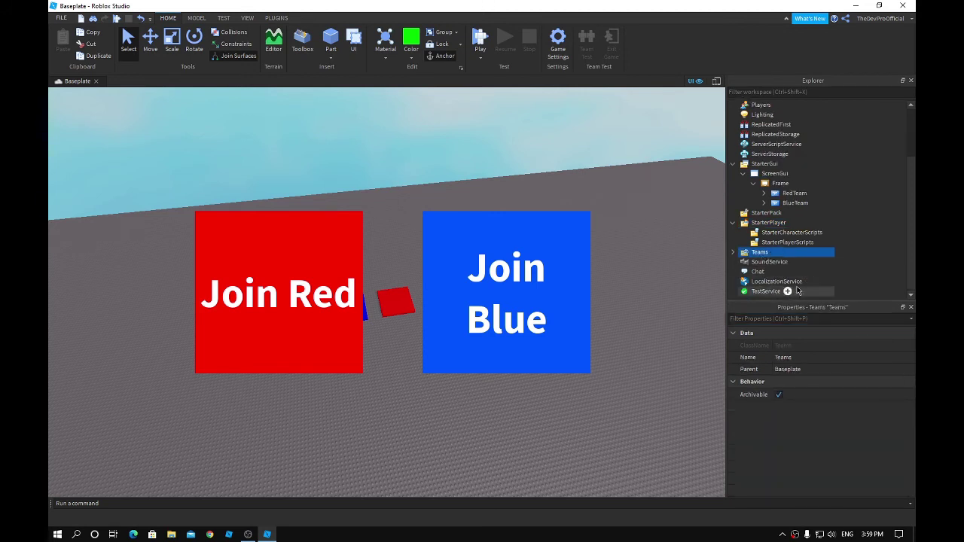
{"action": "scroll", "coordinate": [775, 282], "scroll_direction": "up", "scroll_amount": 3}
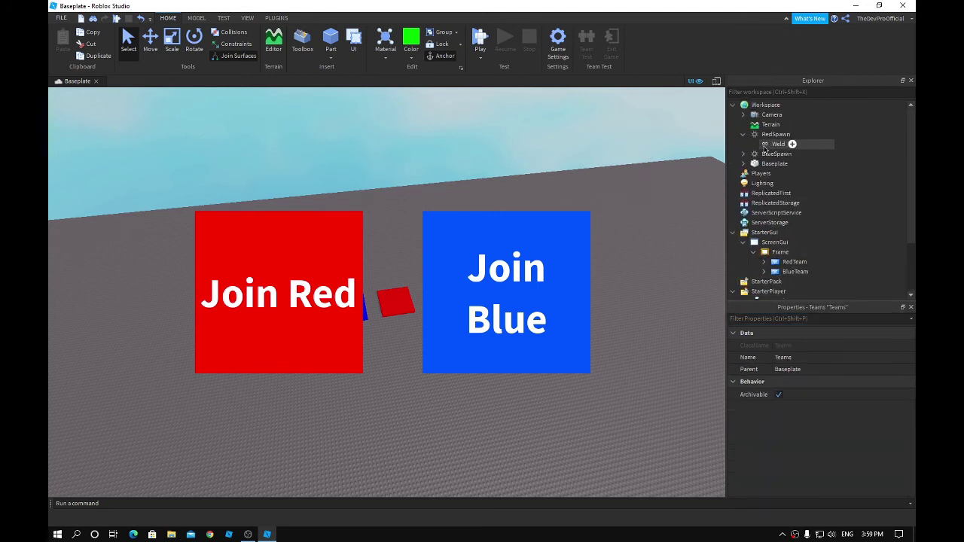
{"action": "left_click", "coordinate": [763, 175]}
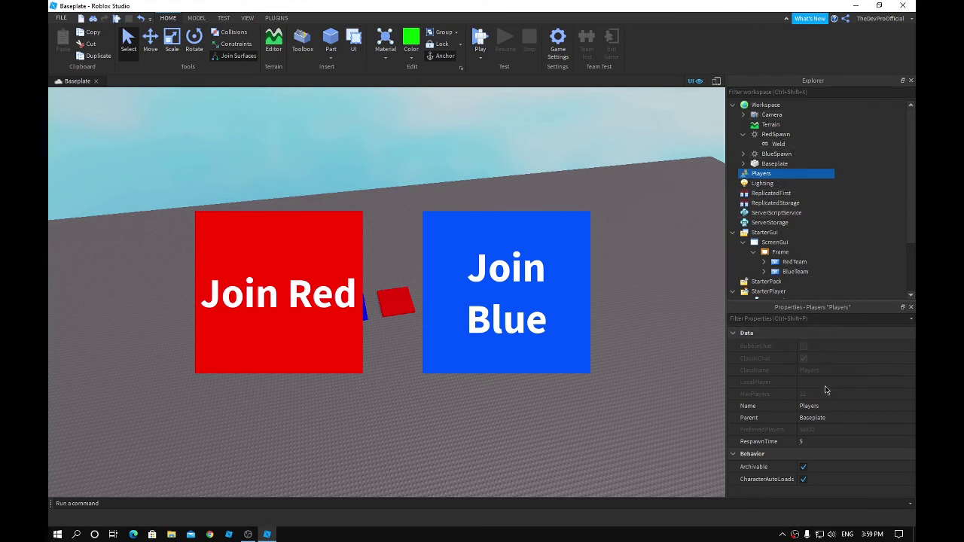
{"action": "left_click", "coordinate": [824, 443]}
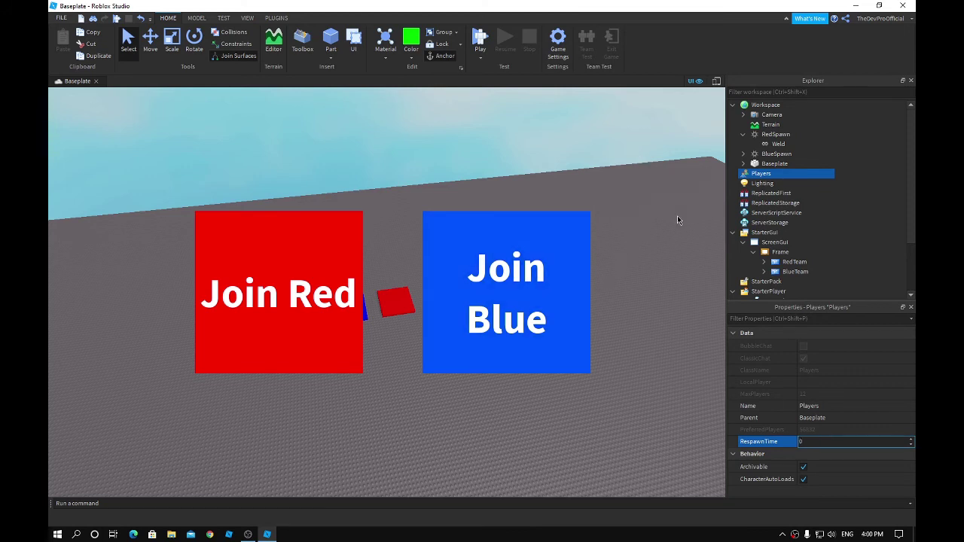
{"action": "key", "text": "Return"}
{"action": "left_click", "coordinate": [480, 38]}
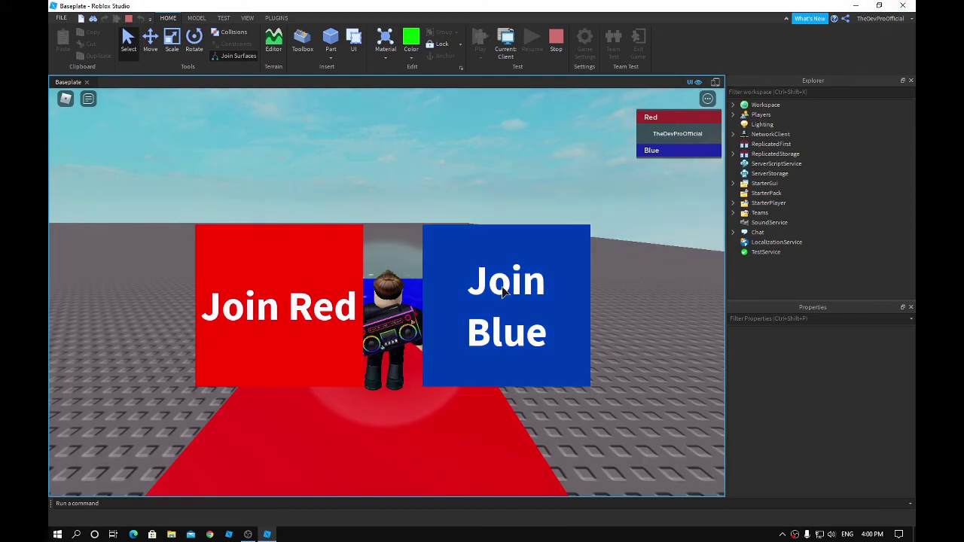
Step: Join Blue, then Red, confirming instant respawn on each team's pad, and stop the test
{"action": "left_click", "coordinate": [549, 284]}
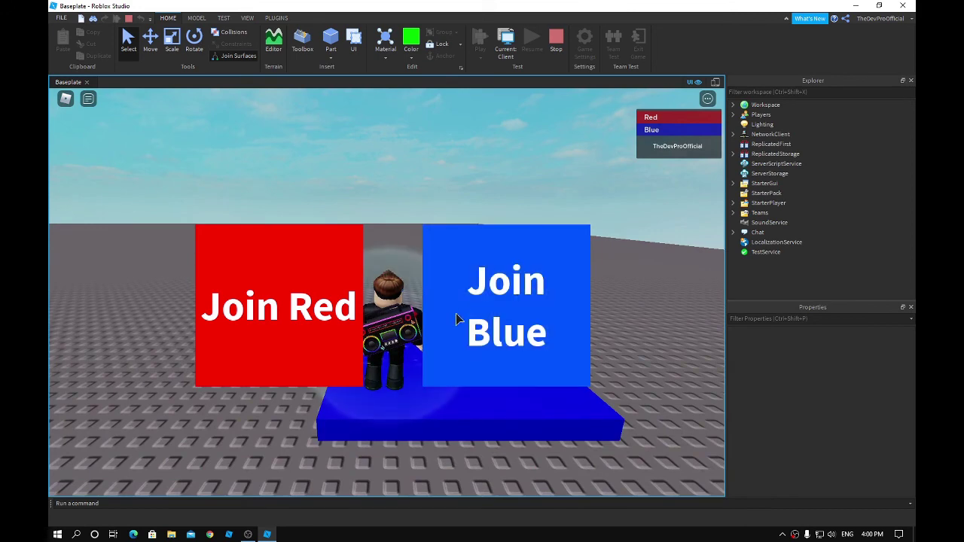
{"action": "right_click_drag", "start_coordinate": [633, 230], "coordinate": [655, 222]}
{"action": "left_click", "coordinate": [281, 290]}
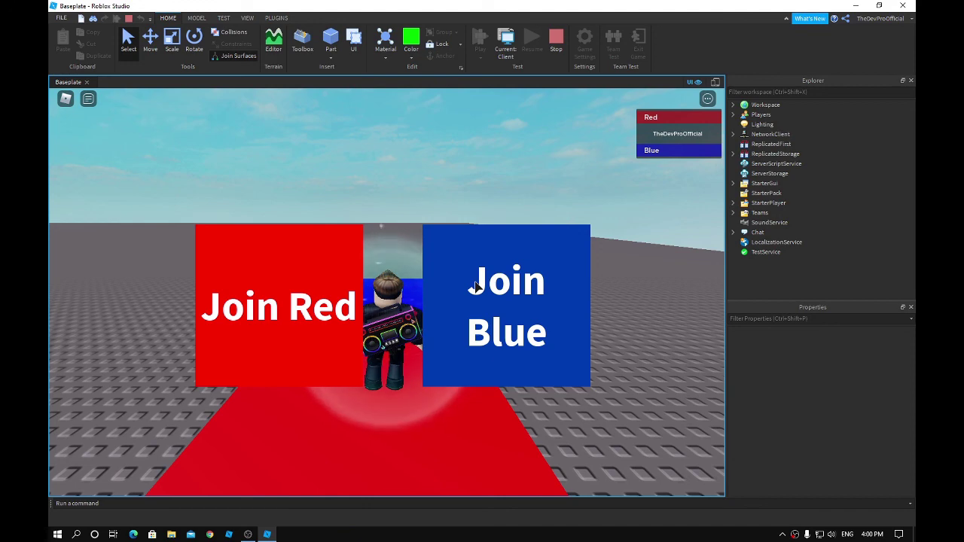
{"action": "key", "text": "shift+F5"}
Step: Hide the team GUI overlay in the viewport and fly the editor camera over the baseplate
{"action": "right_click_drag", "start_coordinate": [507, 162], "coordinate": [514, 164]}
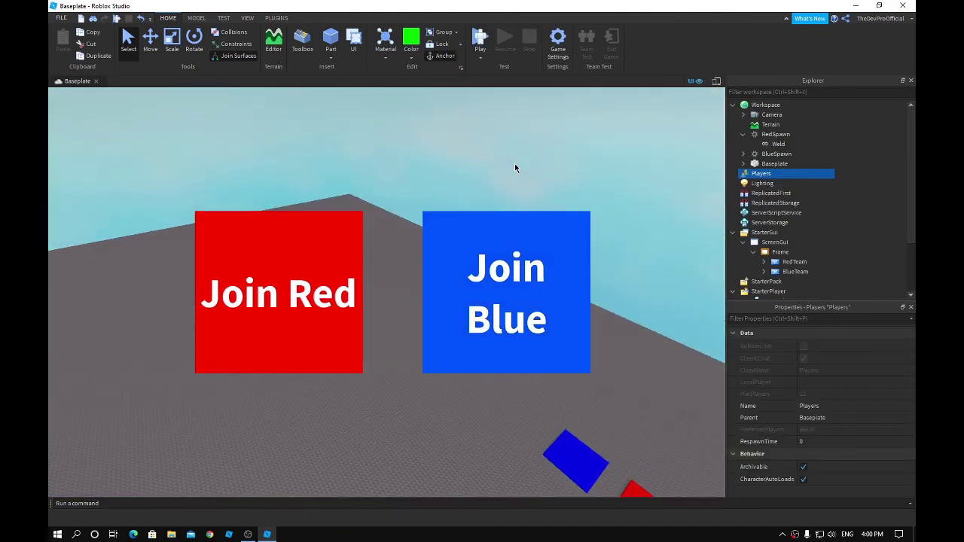
{"action": "left_click", "coordinate": [694, 82]}
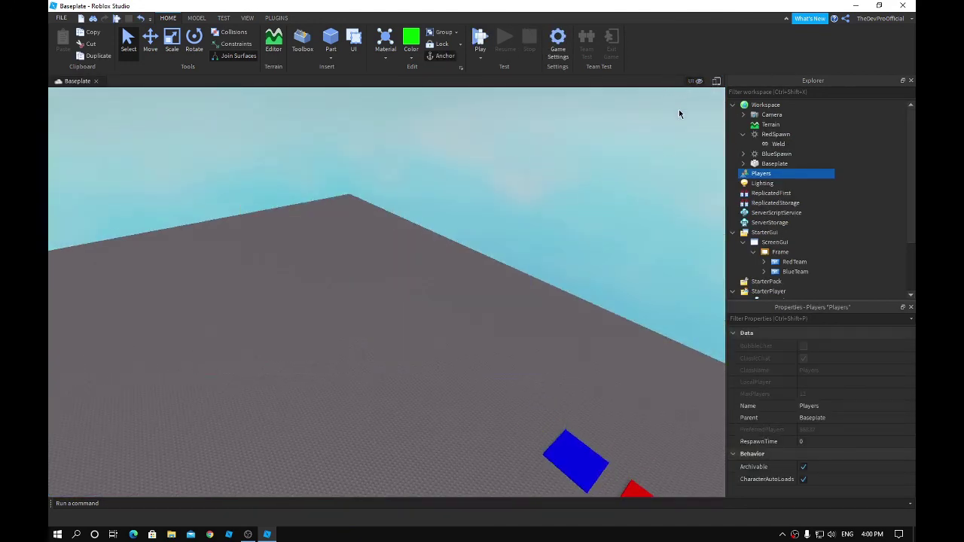
{"action": "key", "text": "w"}
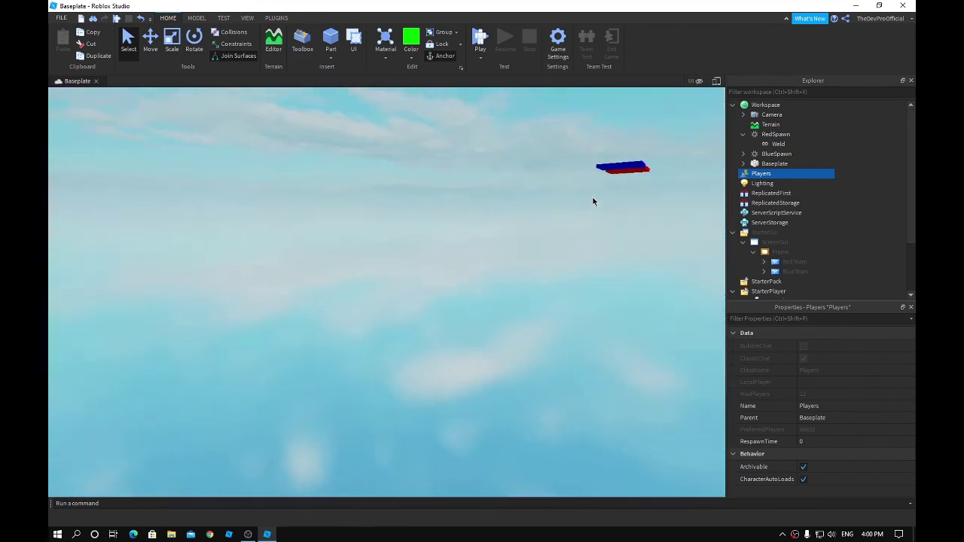
{"action": "key", "text": "e"}
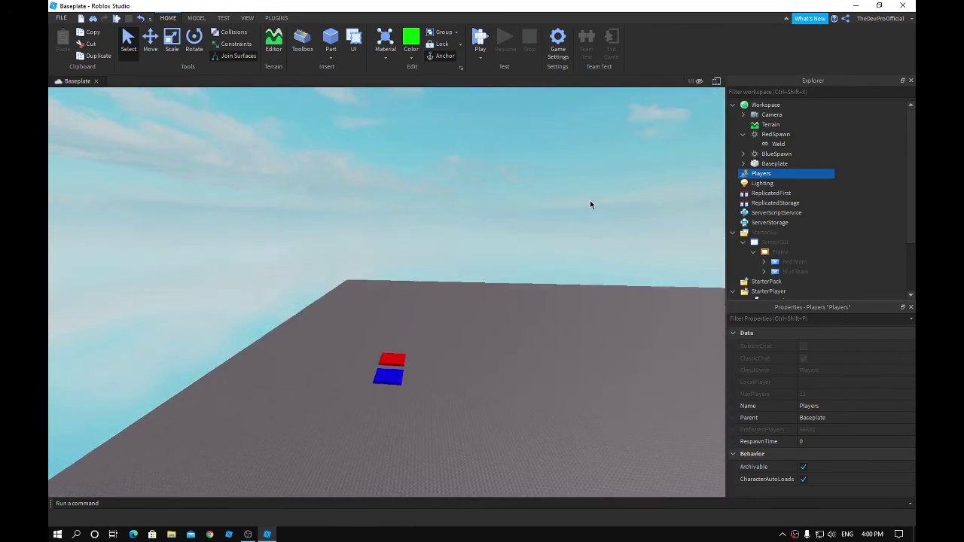